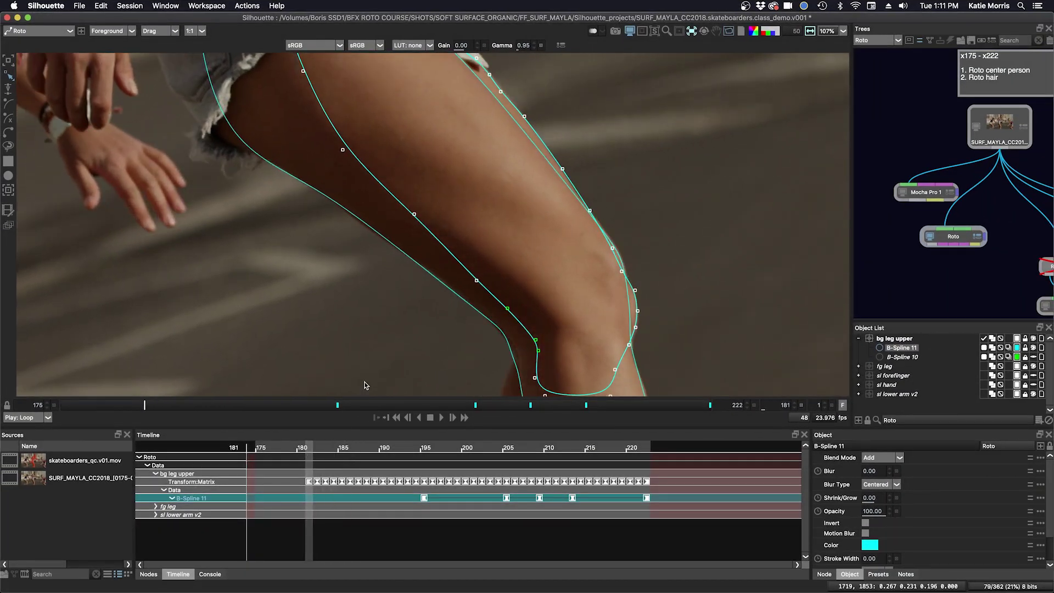
Refine the upper-leg shape's points along the front of the thigh at frame 181
{"action": "left_click_drag", "start_coordinate": [404, 344], "coordinate": [509, 321]}
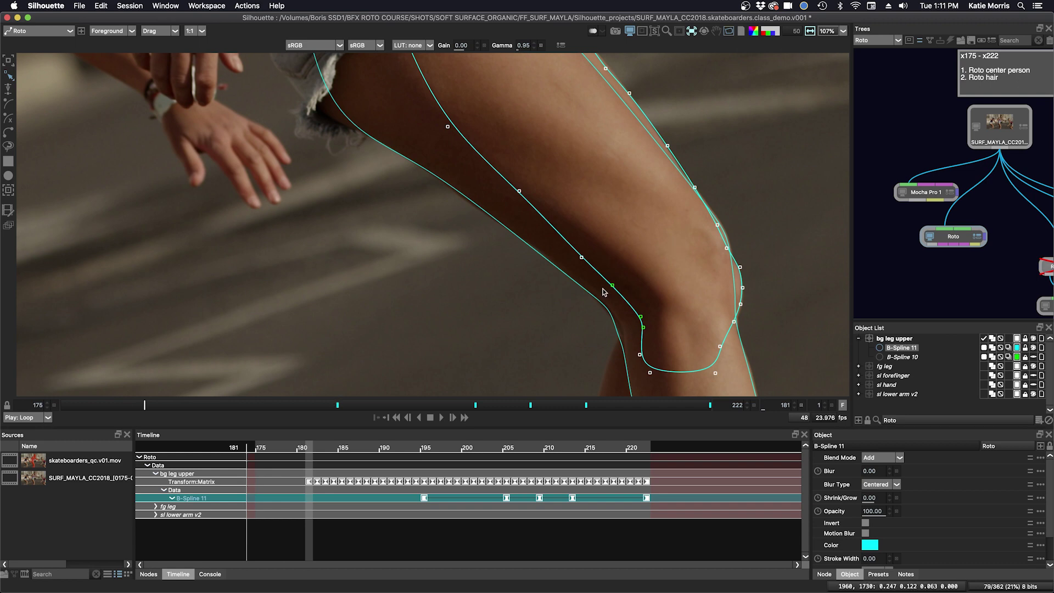
{"action": "scroll", "coordinate": [604, 292], "scroll_direction": "up", "scroll_amount": 3}
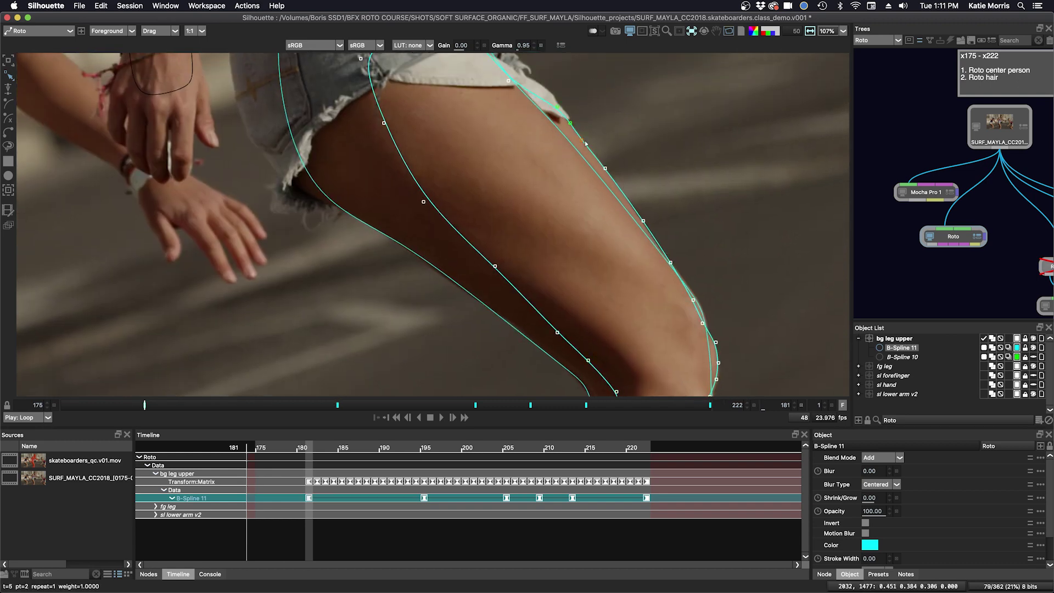
{"action": "scroll", "coordinate": [571, 274], "scroll_direction": "down", "scroll_amount": 4}
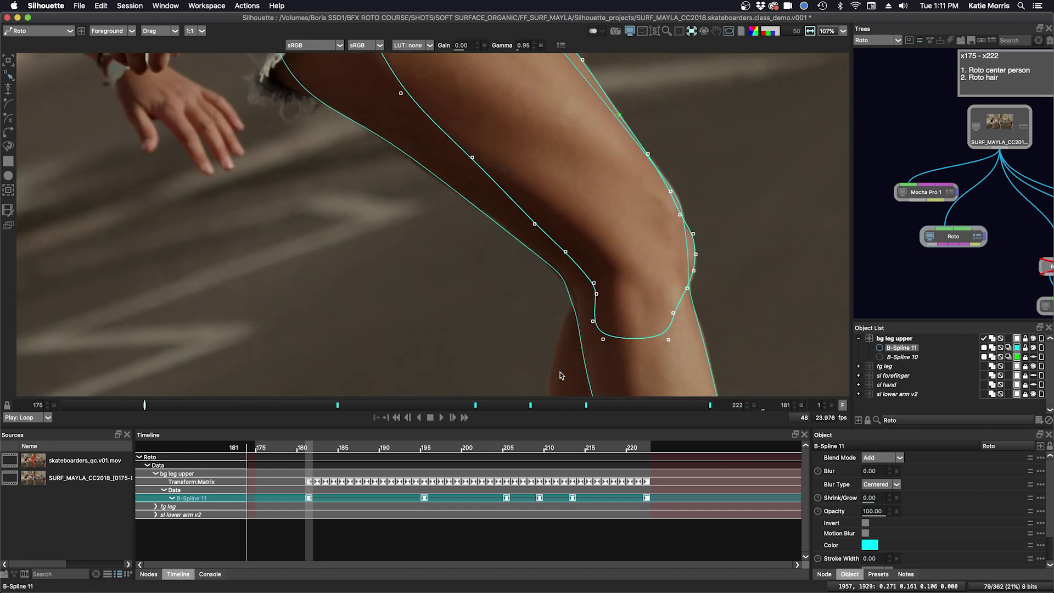
Go to frame 175 and transform the whole B-Spline 11 shape to follow the upper leg from the shorts to the knee
{"action": "left_click_drag", "start_coordinate": [309, 447], "coordinate": [231, 445]}
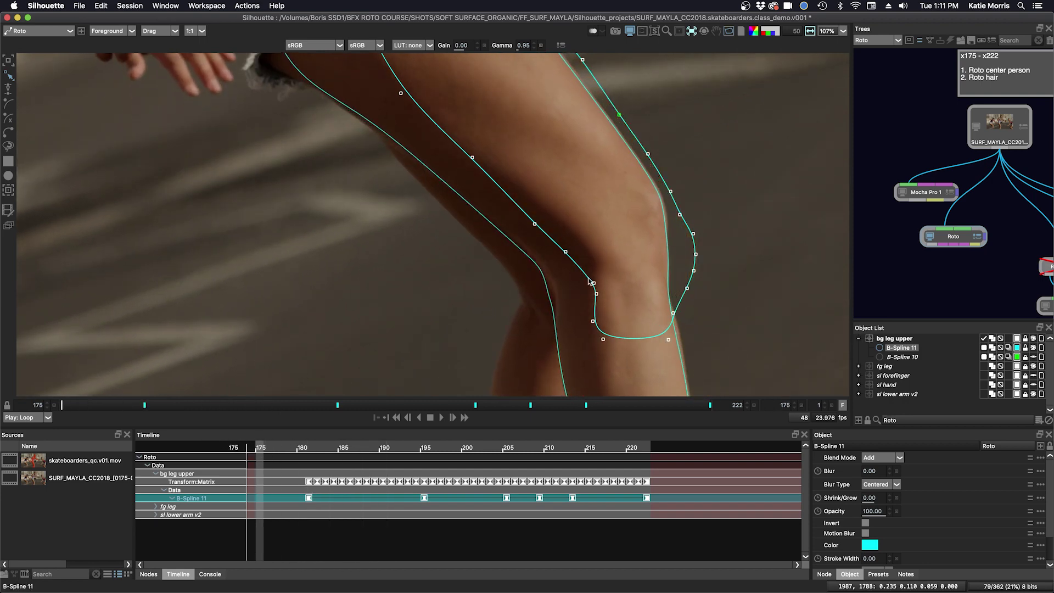
{"action": "left_click_drag", "start_coordinate": [582, 269], "coordinate": [651, 357]}
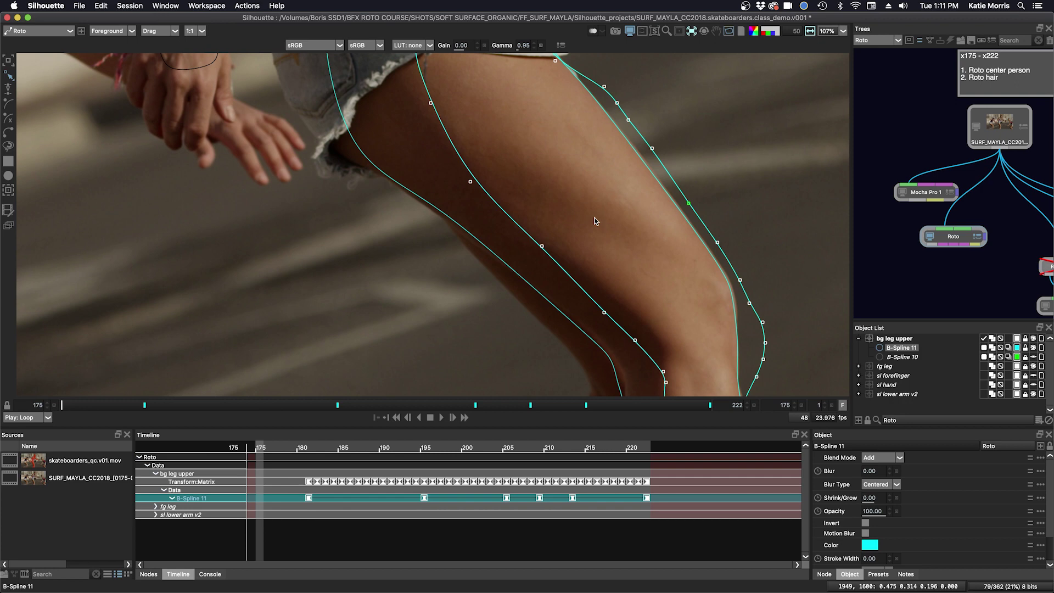
{"action": "scroll", "coordinate": [596, 221], "scroll_direction": "down", "scroll_amount": 3}
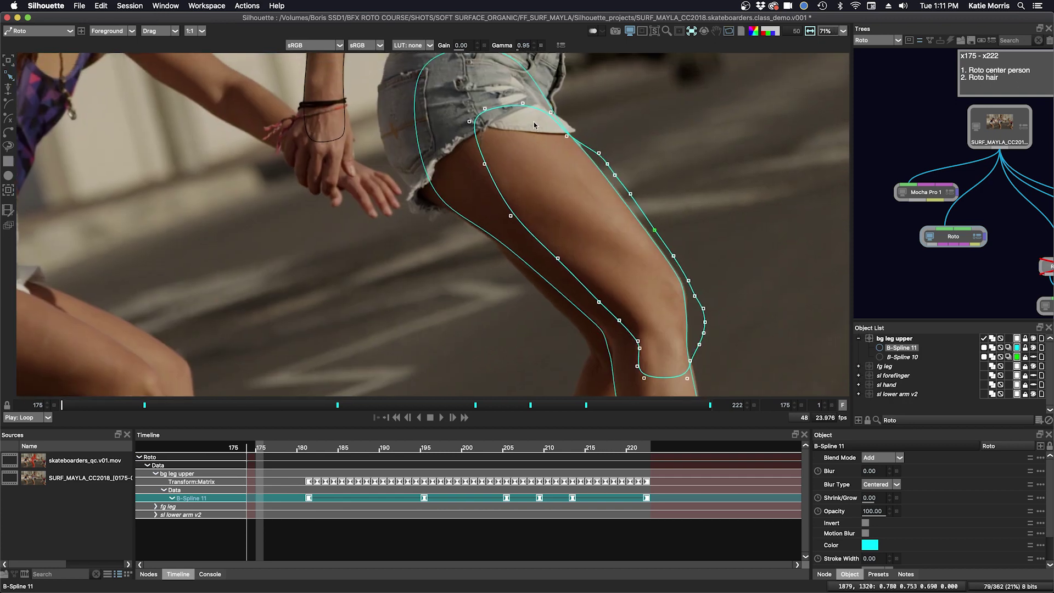
{"action": "left_click", "coordinate": [535, 114]}
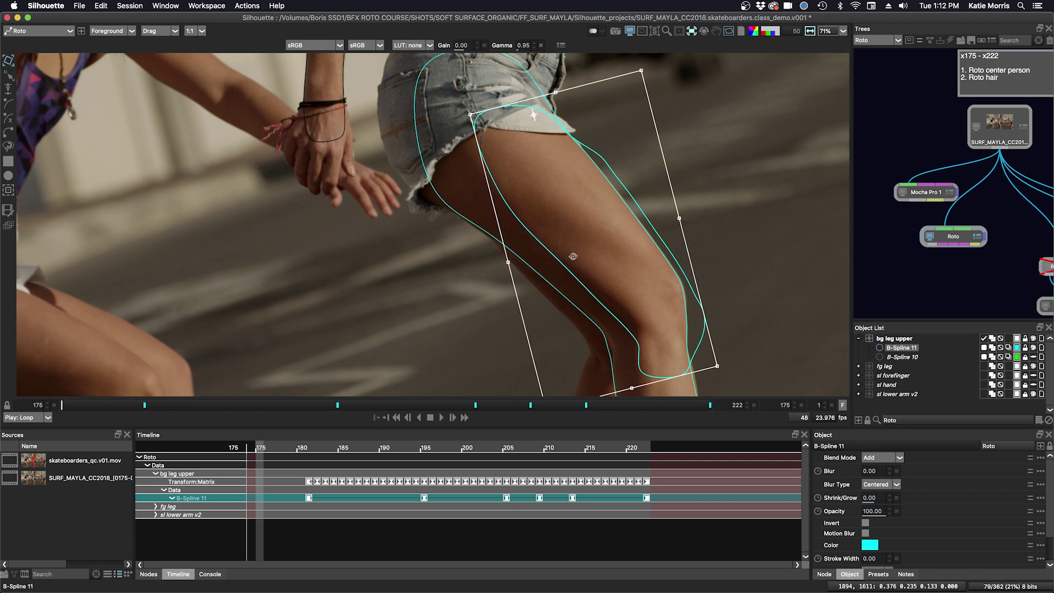
{"action": "left_click_drag", "start_coordinate": [573, 256], "coordinate": [559, 260]}
{"action": "key", "text": "t"}
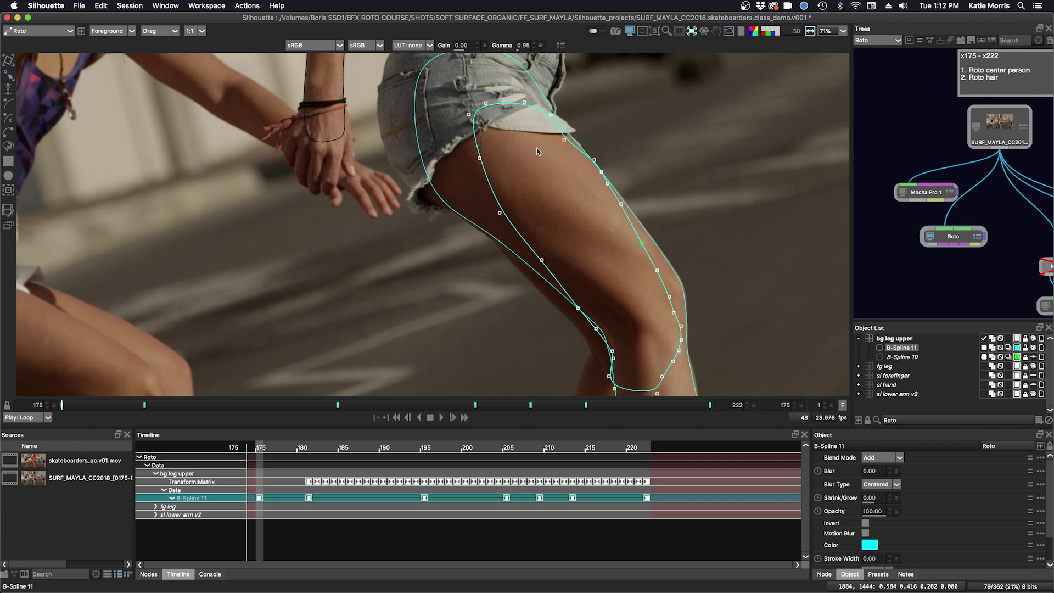
Nudge the entire upper-leg shape toward the back of the thigh and slightly down at frame 175
{"action": "key", "text": "t"}
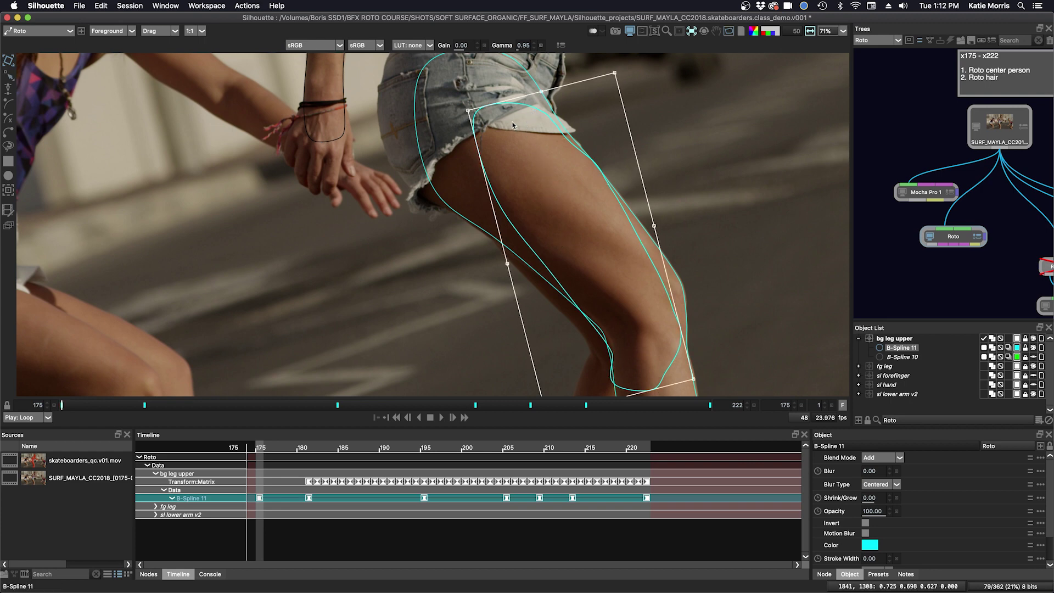
{"action": "key", "text": "Left"}
{"action": "key", "text": "Left"}
{"action": "key", "text": "Left"}
{"action": "key", "text": "Left"}
{"action": "key", "text": "Left"}
{"action": "key", "text": "Left"}
{"action": "key", "text": "Left"}
{"action": "key", "text": "Left"}
{"action": "key", "text": "Left"}
{"action": "key", "text": "Left"}
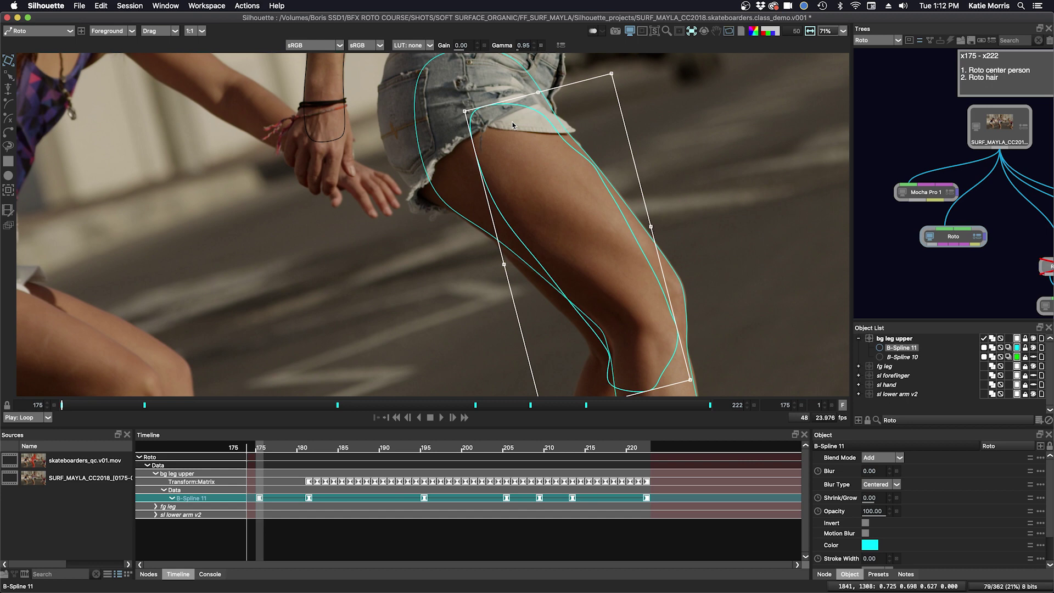
{"action": "key", "text": "Left"}
{"action": "key", "text": "Left"}
{"action": "key", "text": "Left"}
{"action": "key", "text": "Left"}
{"action": "key", "text": "Left"}
{"action": "key", "text": "Left"}
{"action": "key", "text": "Left"}
{"action": "key", "text": "Left"}
{"action": "key", "text": "Left"}
{"action": "key", "text": "Left"}
{"action": "key", "text": "Left"}
{"action": "key", "text": "Left"}
{"action": "key", "text": "Left"}
{"action": "key", "text": "Left"}
{"action": "key", "text": "Left"}
{"action": "key", "text": "Left"}
{"action": "key", "text": "Down"}
{"action": "key", "text": "Down"}
{"action": "key", "text": "Down"}
{"action": "key", "text": "Down"}
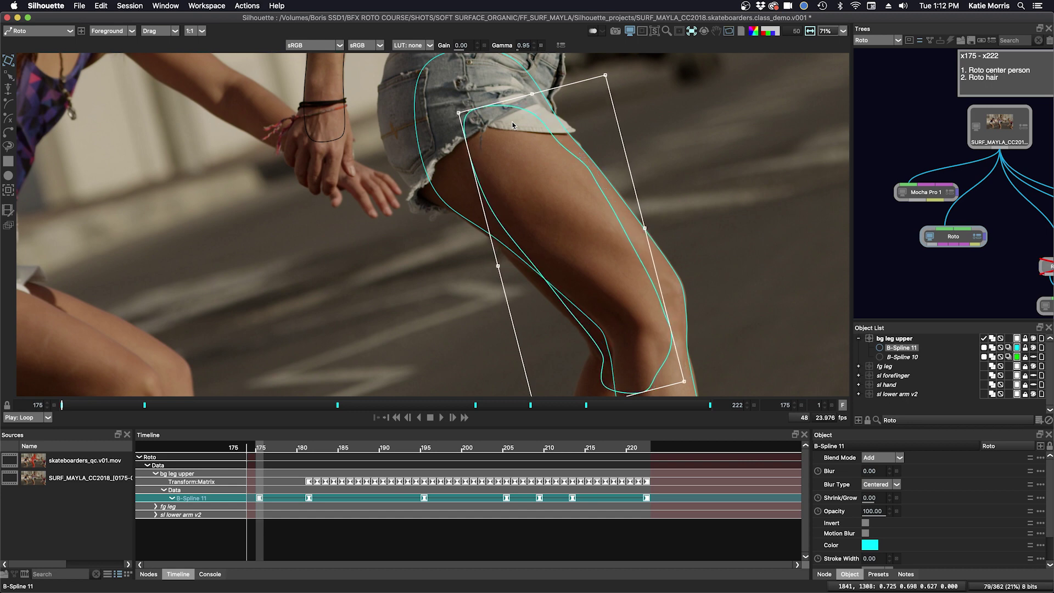
{"action": "key", "text": "Left"}
{"action": "key", "text": "Left"}
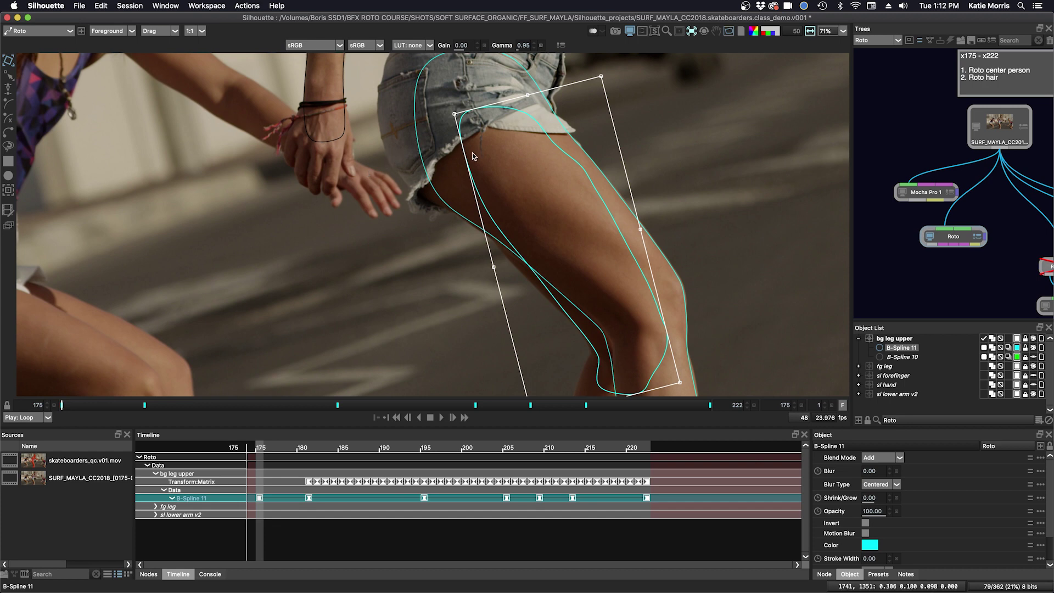
Select the points along the upper back edge of the thigh and nudge them outward
{"action": "key", "text": "t"}
{"action": "left_click_drag", "start_coordinate": [434, 144], "coordinate": [552, 300]}
{"action": "left_click_drag", "start_coordinate": [526, 260], "coordinate": [519, 264]}
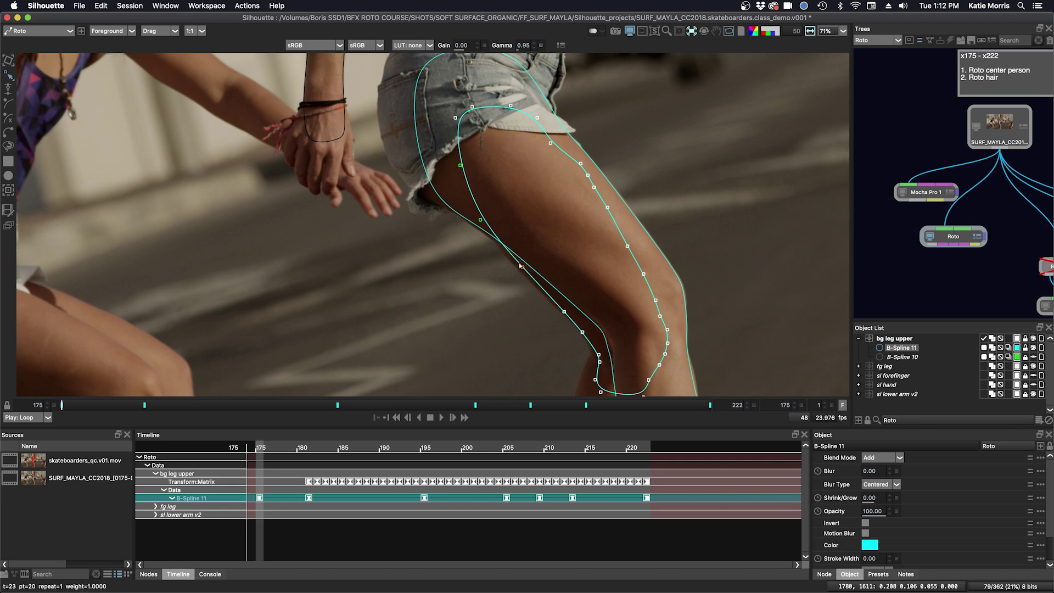
{"action": "key", "text": "Left"}
{"action": "key", "text": "Left"}
{"action": "key", "text": "Left"}
{"action": "key", "text": "Left"}
{"action": "key", "text": "Left"}
{"action": "key", "text": "Left"}
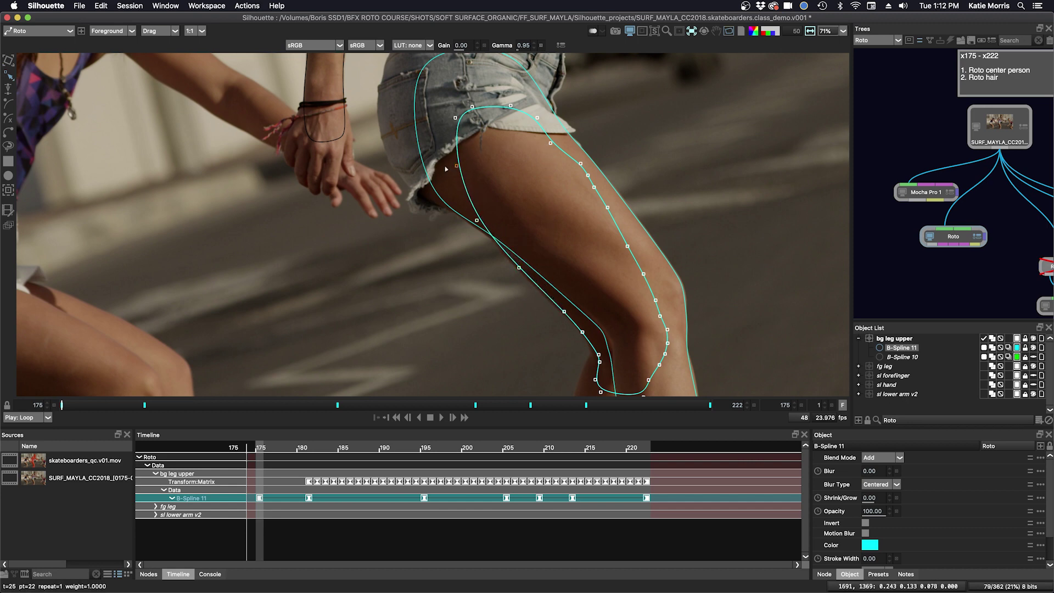
Fine-tune individual points at the shorts' hem, the back of the thigh and behind the knee at frame 175
{"action": "left_click_drag", "start_coordinate": [456, 166], "coordinate": [435, 170]}
{"action": "left_click_drag", "start_coordinate": [477, 221], "coordinate": [474, 220]}
{"action": "left_click", "coordinate": [474, 220]}
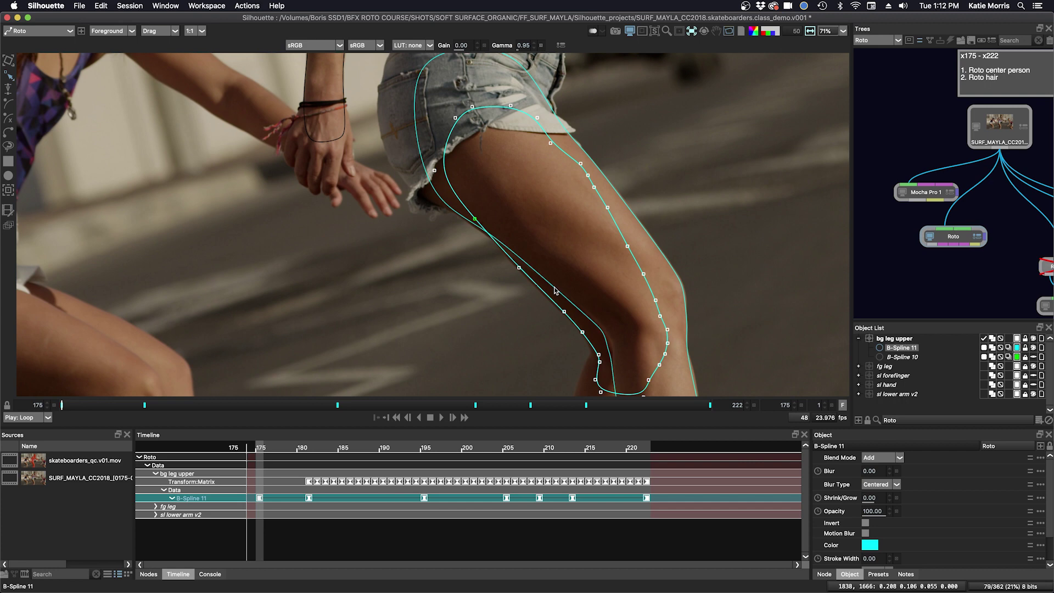
{"action": "left_click_drag", "start_coordinate": [611, 345], "coordinate": [611, 346]}
{"action": "left_click_drag", "start_coordinate": [599, 356], "coordinate": [594, 354]}
Advance to frame 178 and move the points along the back of the thigh and knee outward to the leg's edge
{"action": "key", "text": "x"}
{"action": "key", "text": "x"}
{"action": "key", "text": "x"}
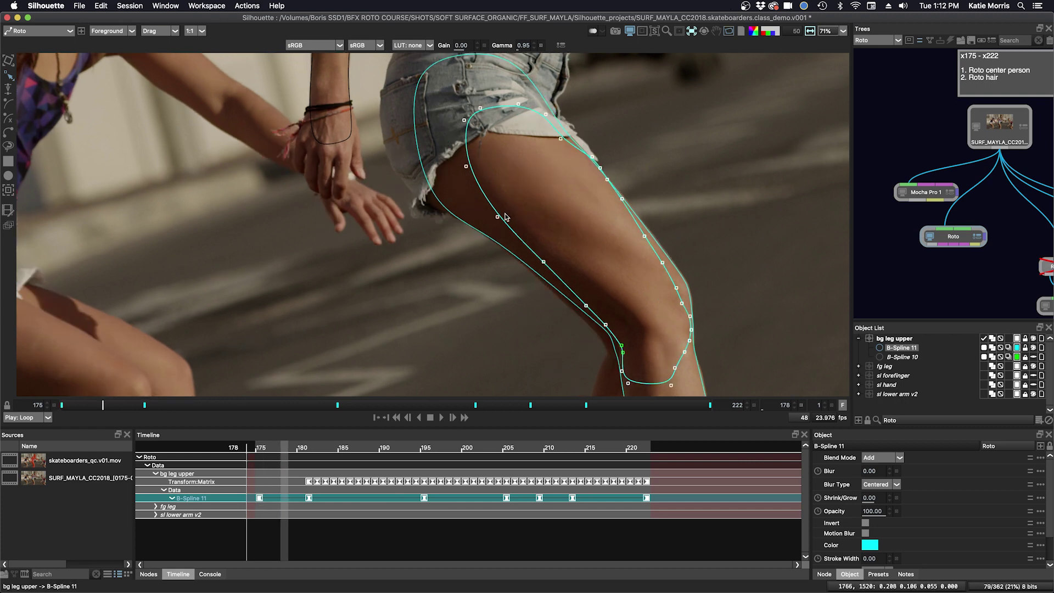
{"action": "left_click_drag", "start_coordinate": [494, 213], "coordinate": [636, 386]}
{"action": "left_click_drag", "start_coordinate": [622, 350], "coordinate": [612, 353]}
Shift the back-of-thigh points slightly farther outward at frame 178 and fine-tune the upper ones individually
{"action": "left_click", "coordinate": [487, 220]}
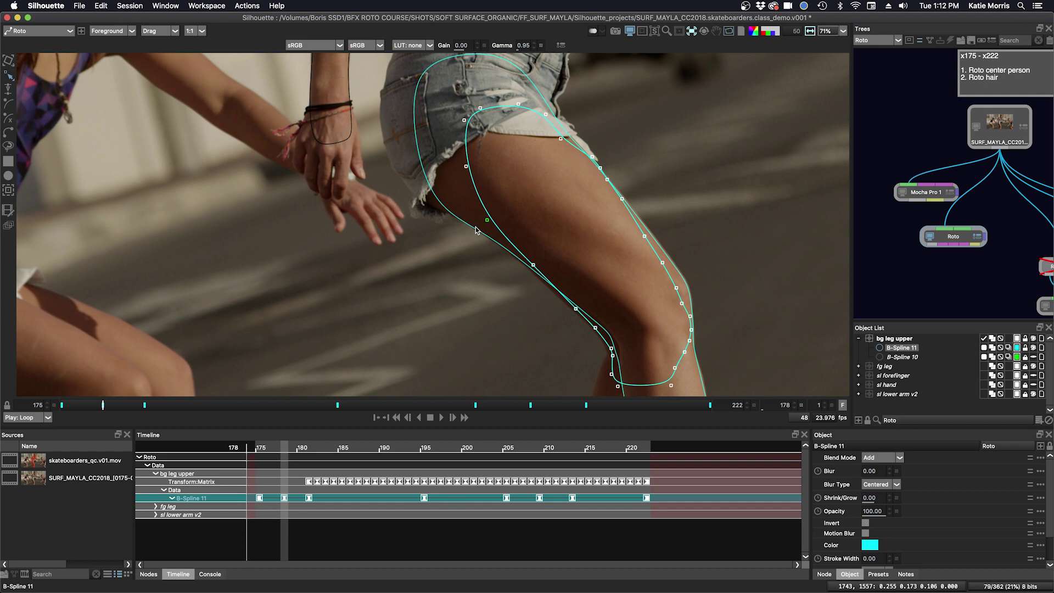
{"action": "left_click", "coordinate": [612, 356], "text": "shift"}
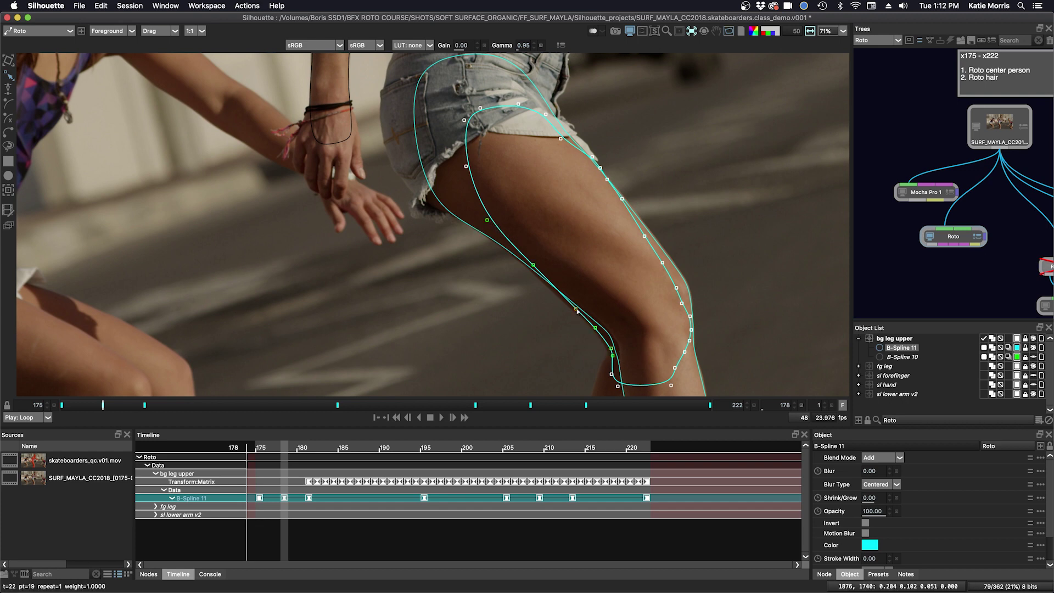
{"action": "left_click_drag", "start_coordinate": [576, 308], "coordinate": [572, 308]}
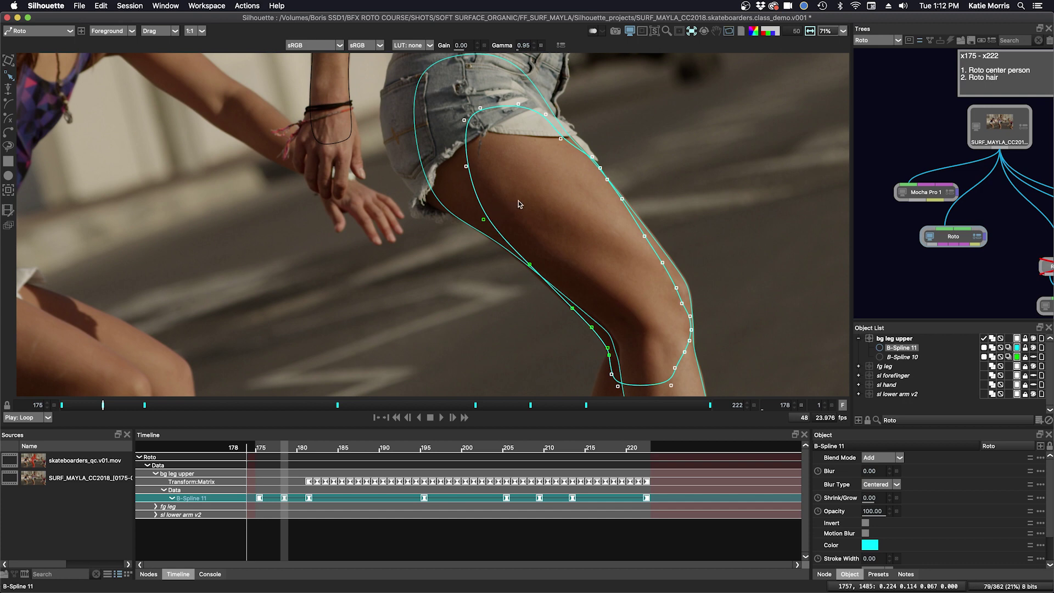
{"action": "left_click_drag", "start_coordinate": [518, 200], "coordinate": [481, 223]}
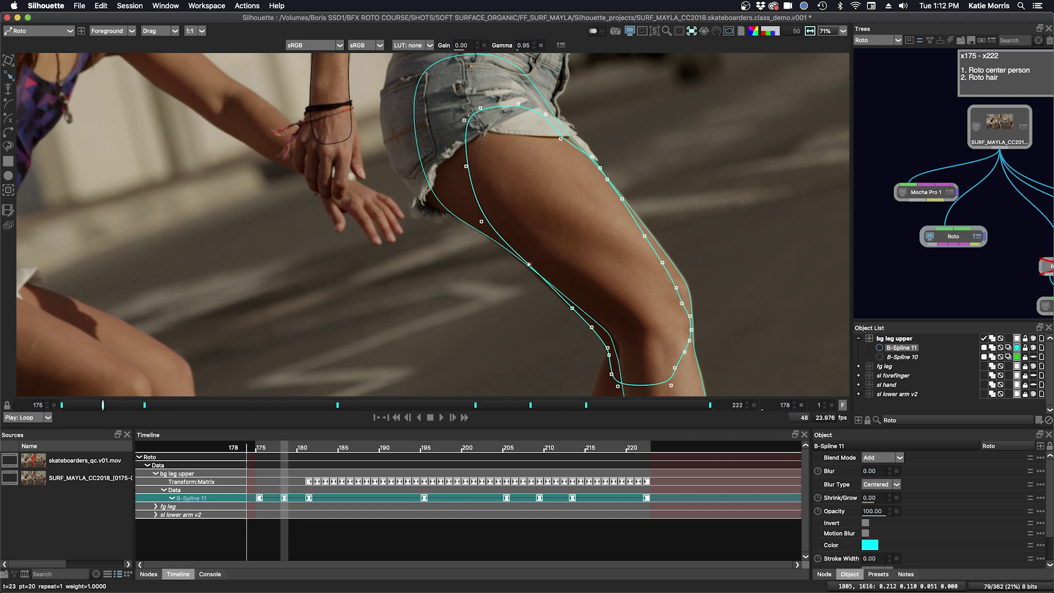
{"action": "left_click_drag", "start_coordinate": [530, 264], "coordinate": [526, 263]}
Advance to frame 188 and nudge the four points along the front of the thigh inward to the skin edge
{"action": "key", "text": "x"}
{"action": "key", "text": "x"}
{"action": "key", "text": "x"}
{"action": "key", "text": "x"}
{"action": "key", "text": "x"}
{"action": "key", "text": "x"}
{"action": "key", "text": "x"}
{"action": "key", "text": "x"}
{"action": "key", "text": "x"}
{"action": "key", "text": "x"}
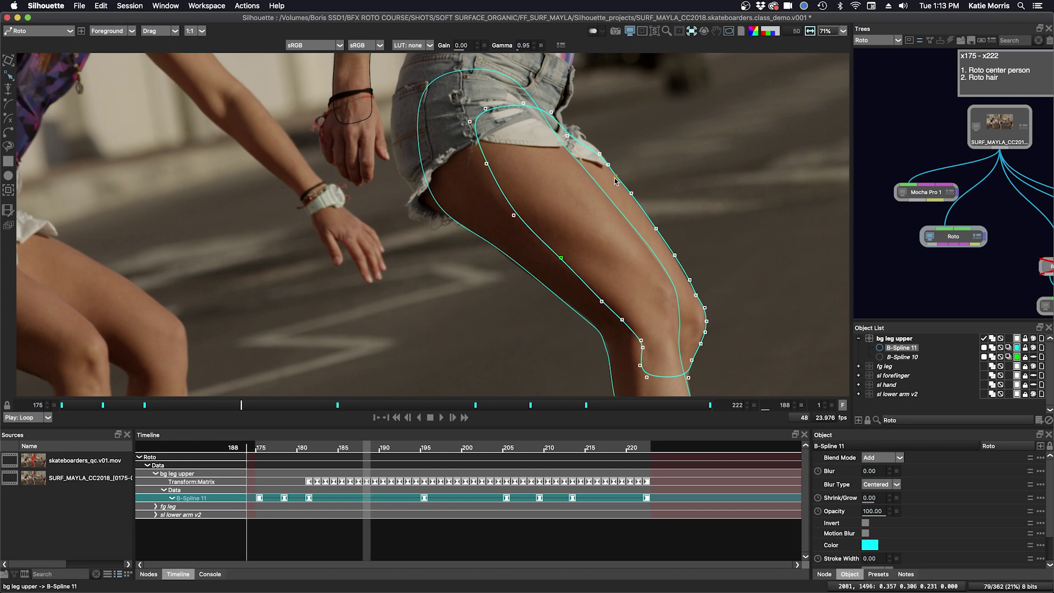
{"action": "left_click", "coordinate": [632, 194]}
{"action": "left_click", "coordinate": [656, 229], "text": "shift"}
{"action": "left_click", "coordinate": [675, 255], "text": "shift"}
{"action": "left_click", "coordinate": [689, 279], "text": "shift"}
{"action": "key", "text": "KP_4"}
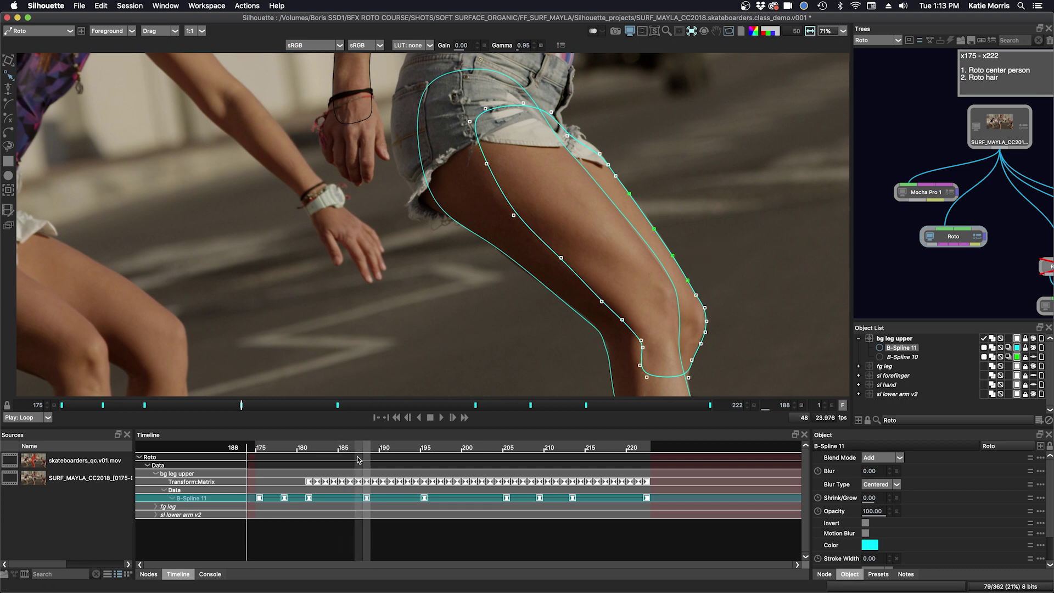
Set the viewer's stabilization to None and scrub through the shot to check both leg shapes
{"action": "left_click_drag", "start_coordinate": [366, 448], "coordinate": [392, 450]}
{"action": "left_click", "coordinate": [691, 31]}
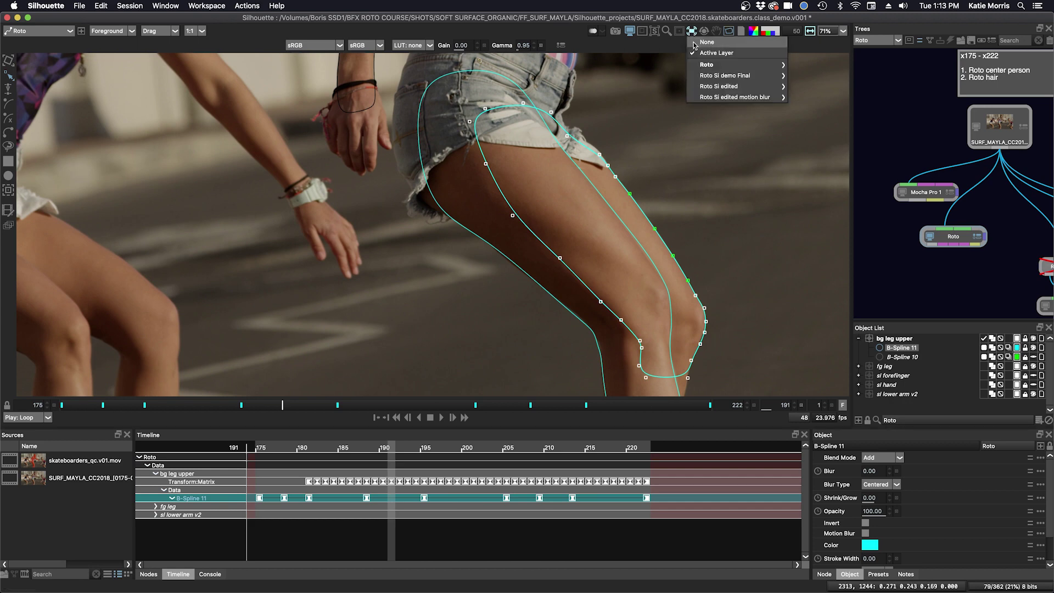
{"action": "left_click", "coordinate": [698, 44]}
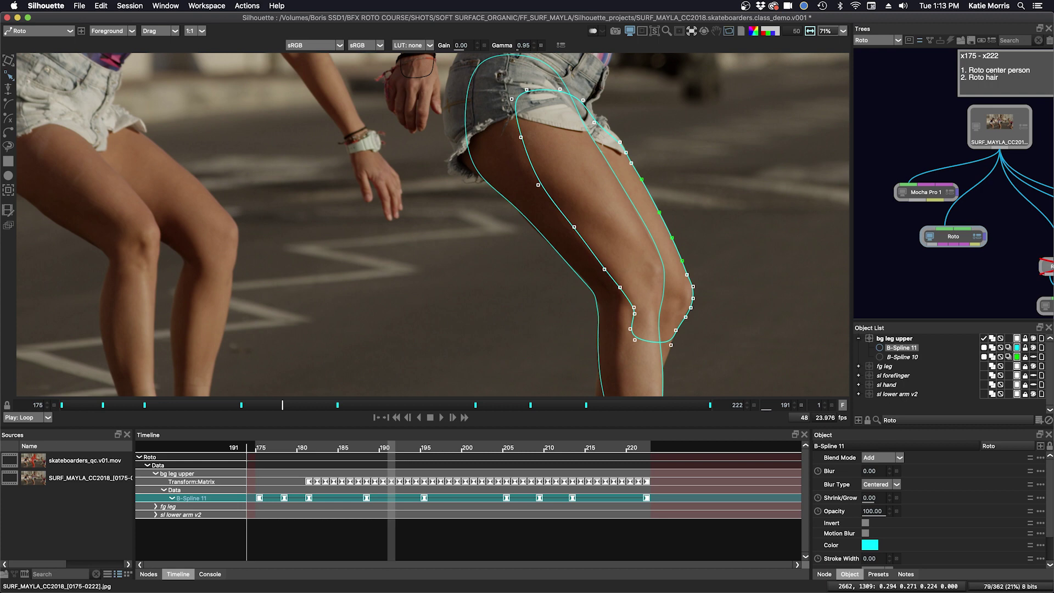
{"action": "left_click_drag", "start_coordinate": [614, 347], "coordinate": [516, 271]}
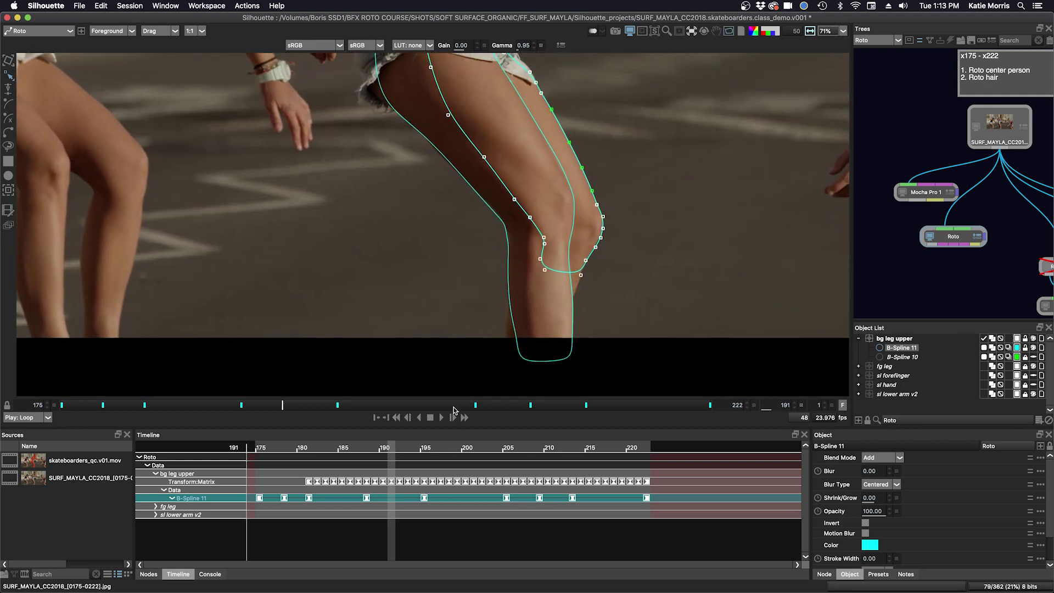
{"action": "left_click_drag", "start_coordinate": [469, 406], "coordinate": [86, 412]}
{"action": "left_click", "coordinate": [466, 404]}
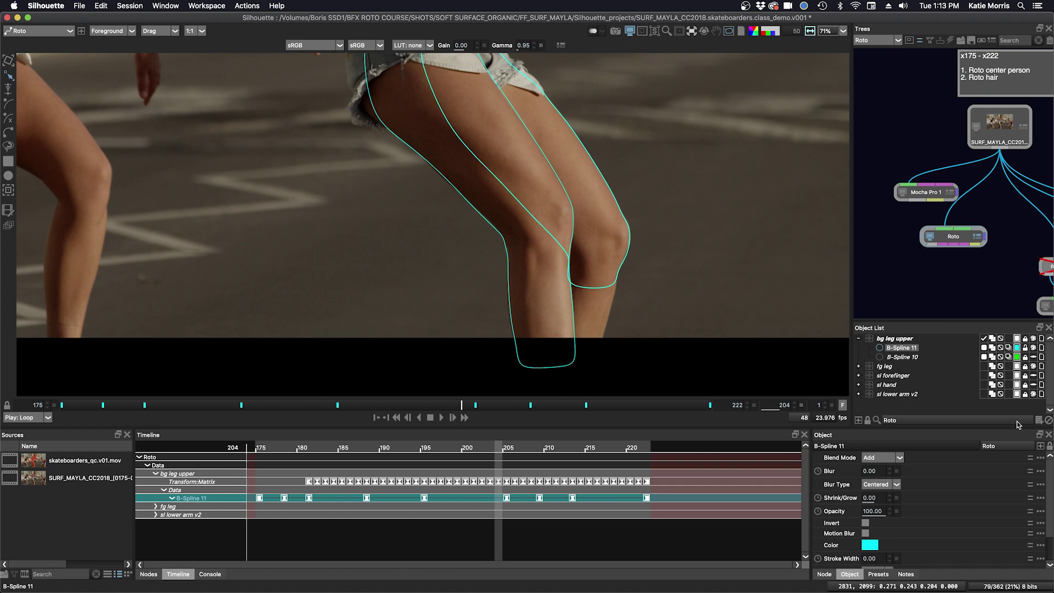
Add a new layer for the lower leg and go to the last frame, 222
{"action": "left_click", "coordinate": [1039, 421]}
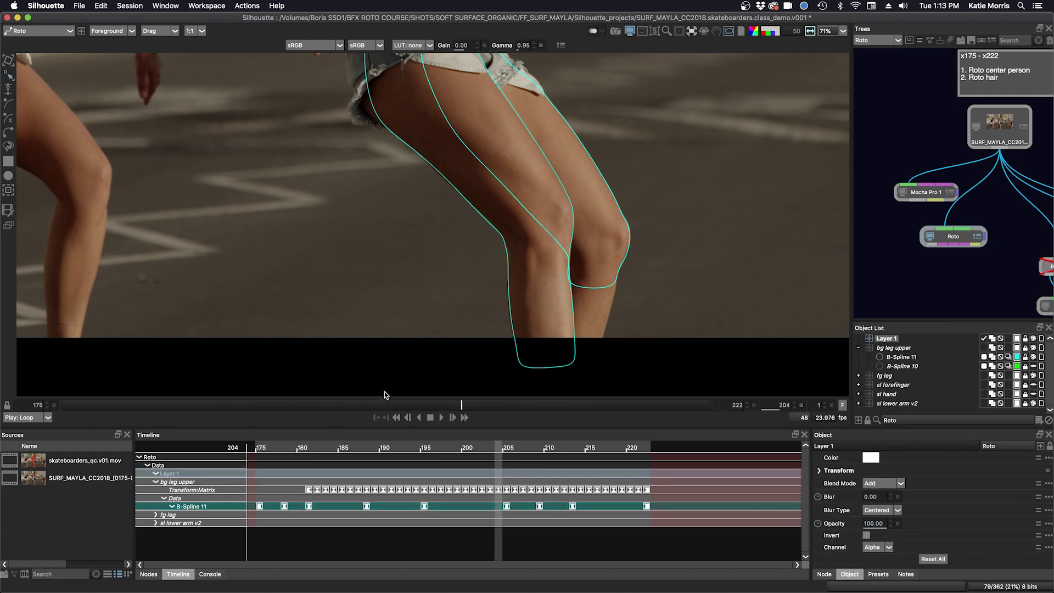
{"action": "left_click_drag", "start_coordinate": [464, 407], "coordinate": [775, 399]}
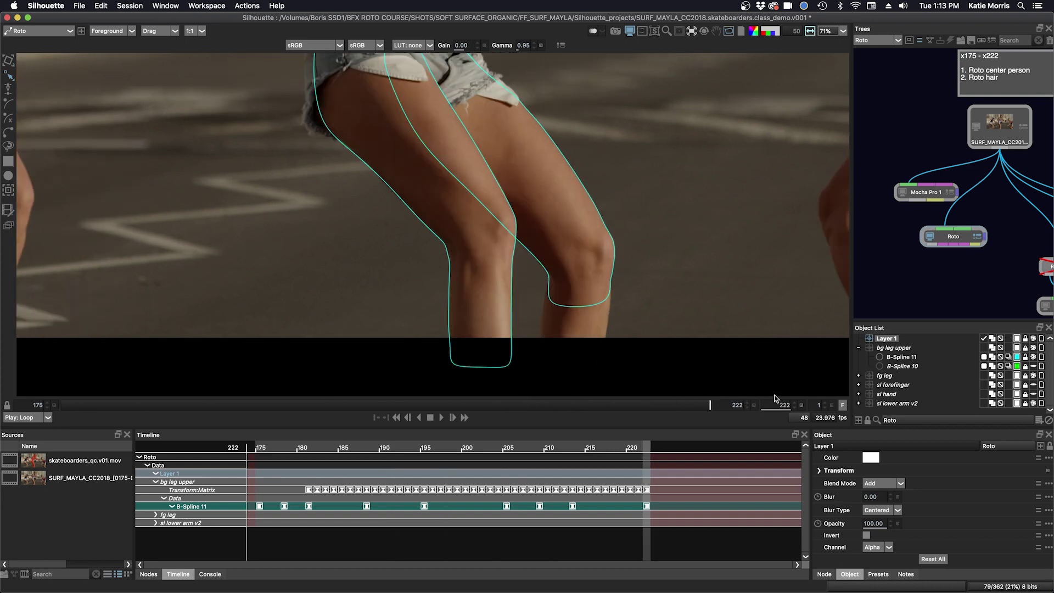
{"action": "scroll", "coordinate": [546, 372], "scroll_direction": "down", "scroll_amount": 5}
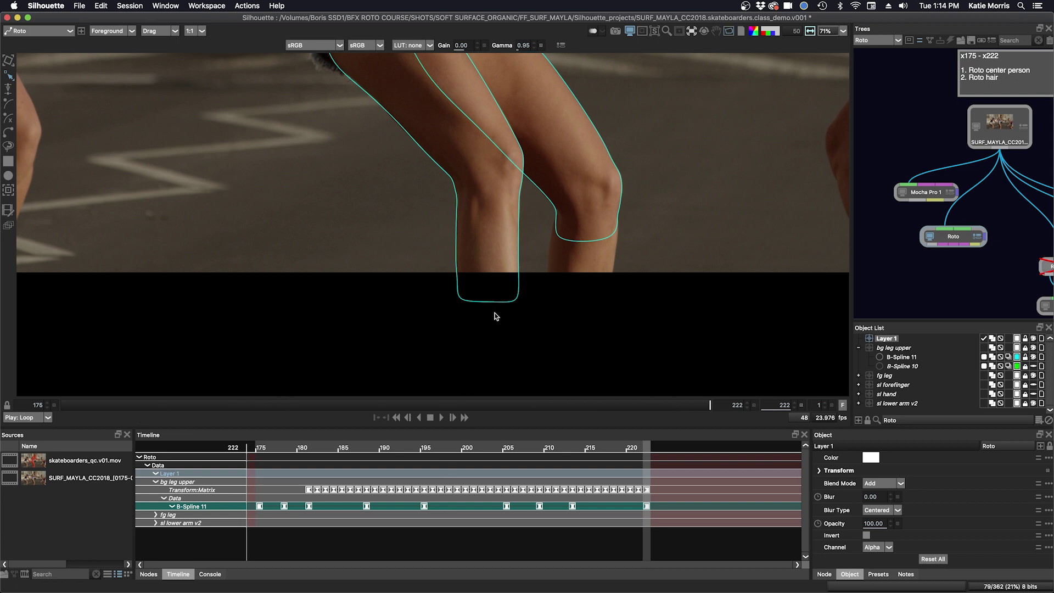
Draw a closed B-spline around the background lower leg, from the knee to below the image's lower edge
{"action": "left_click", "coordinate": [617, 205]}
{"action": "left_click", "coordinate": [618, 234]}
{"action": "left_click", "coordinate": [613, 258]}
{"action": "left_click", "coordinate": [609, 281]}
{"action": "left_click", "coordinate": [607, 303]}
{"action": "left_click", "coordinate": [604, 327]}
{"action": "left_click", "coordinate": [603, 346]}
{"action": "left_click", "coordinate": [573, 351]}
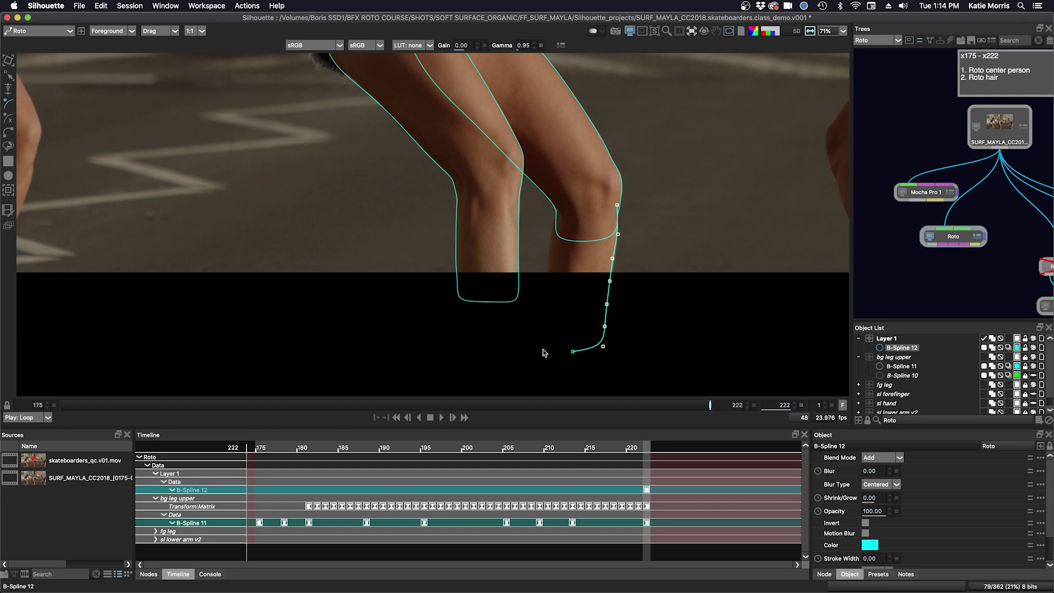
{"action": "left_click", "coordinate": [546, 266]}
{"action": "left_click", "coordinate": [548, 246]}
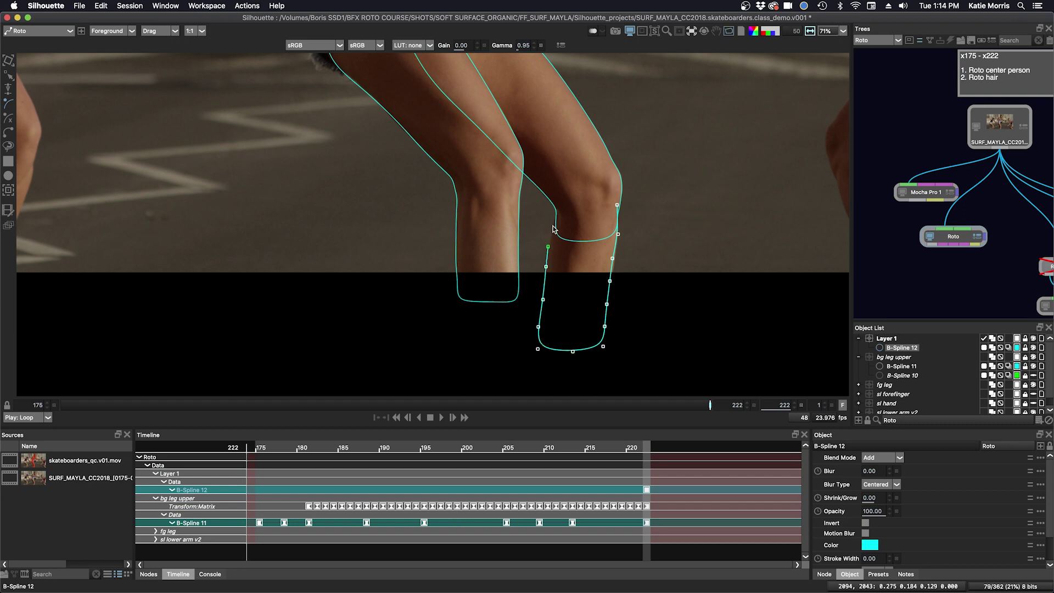
{"action": "left_click", "coordinate": [618, 205]}
Adjust the lower-leg shape's points around the knee and shin, and extend its lower end farther below the image edge
{"action": "left_click_drag", "start_coordinate": [560, 193], "coordinate": [553, 191]}
{"action": "left_click_drag", "start_coordinate": [552, 226], "coordinate": [556, 225]}
{"action": "left_click_drag", "start_coordinate": [538, 326], "coordinate": [543, 361]}
{"action": "left_click_drag", "start_coordinate": [573, 352], "coordinate": [570, 363]}
{"action": "left_click_drag", "start_coordinate": [603, 347], "coordinate": [603, 364]}
{"action": "left_click_drag", "start_coordinate": [605, 326], "coordinate": [603, 348]}
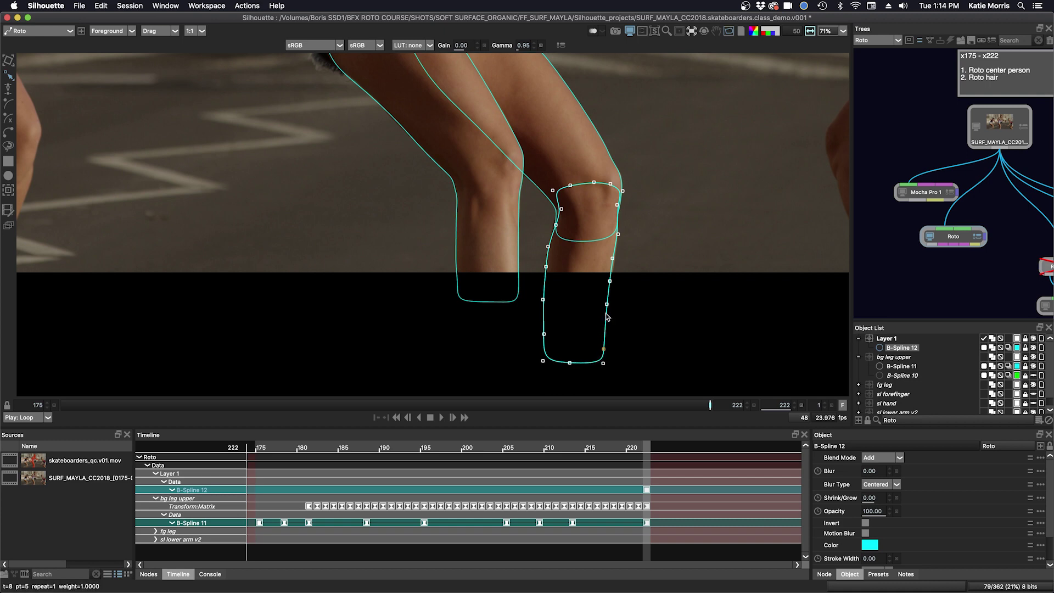
{"action": "left_click_drag", "start_coordinate": [607, 304], "coordinate": [614, 255]}
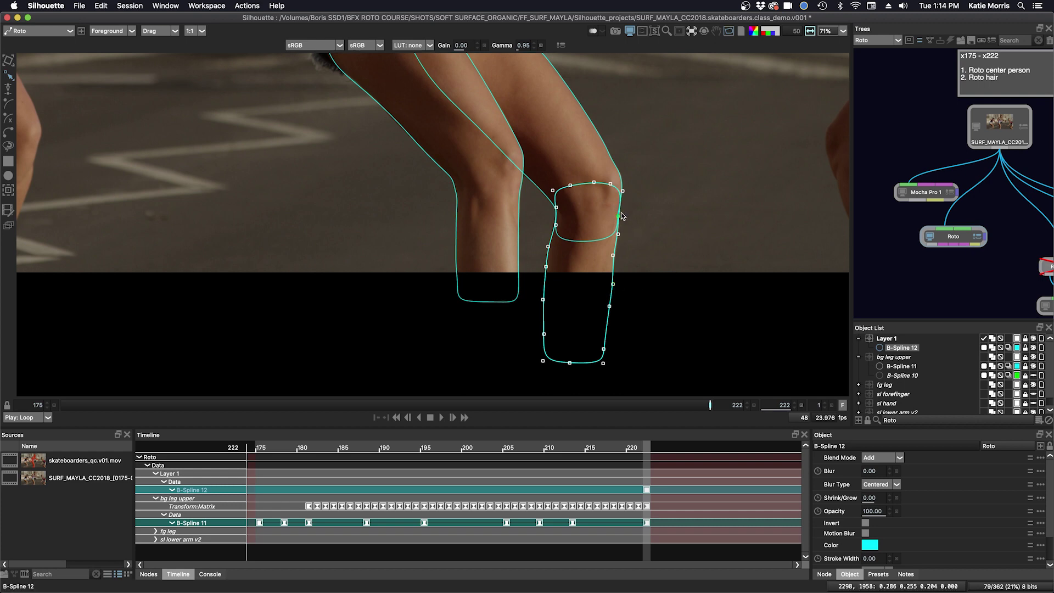
{"action": "left_click_drag", "start_coordinate": [610, 184], "coordinate": [614, 181]}
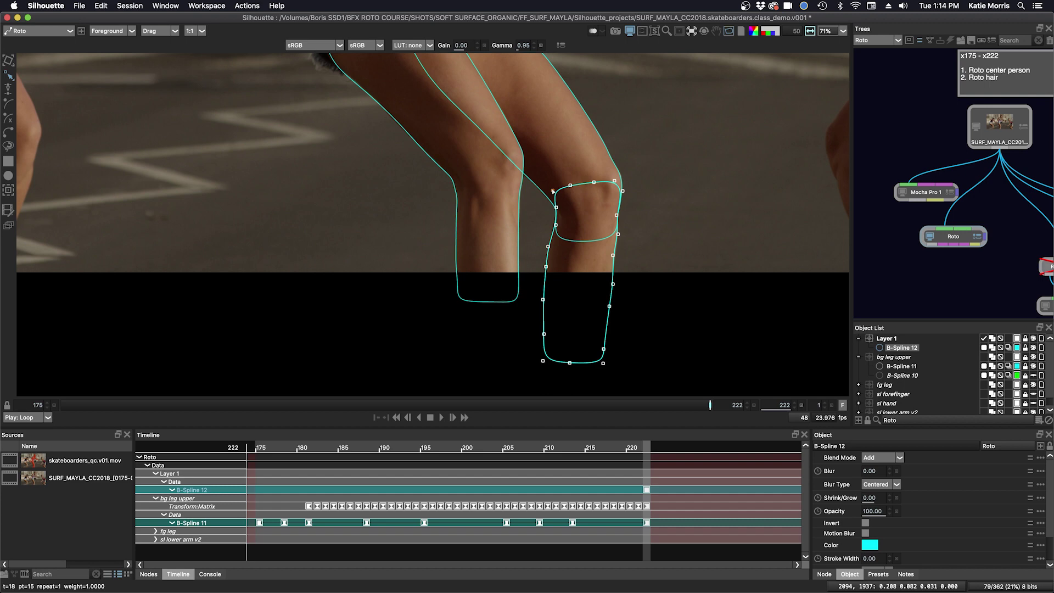
{"action": "left_click_drag", "start_coordinate": [552, 190], "coordinate": [552, 188]}
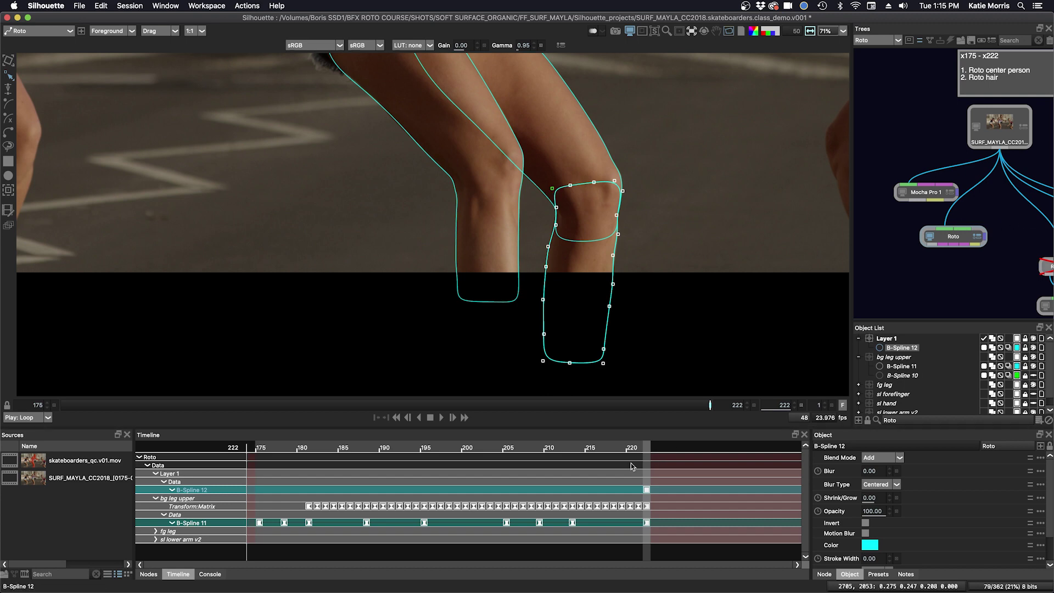
Go to frame 213 and assign the lower-leg shape's front-edge points to group 1, with the back-edge points in a separate group
{"action": "left_click_drag", "start_coordinate": [631, 447], "coordinate": [574, 459]}
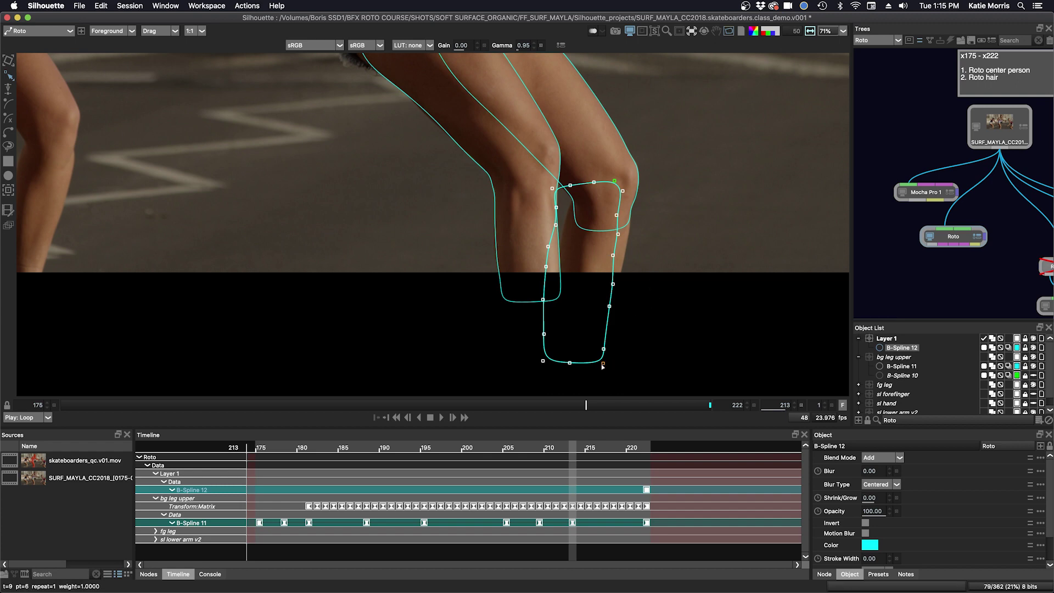
{"action": "right_click", "coordinate": [614, 298]}
{"action": "mouse_move", "coordinate": [671, 426]}
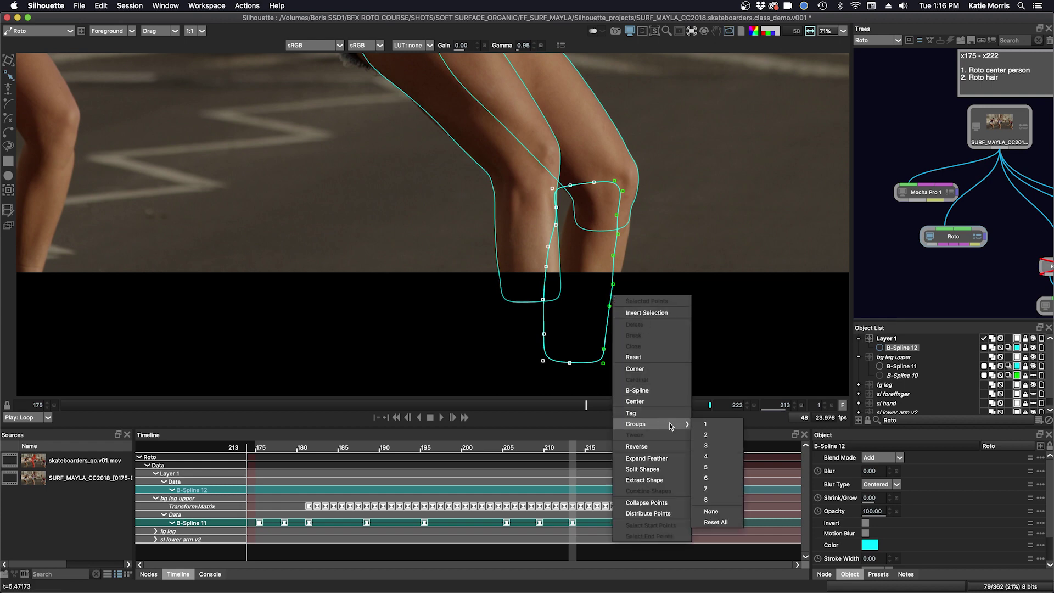
{"action": "left_click", "coordinate": [712, 427]}
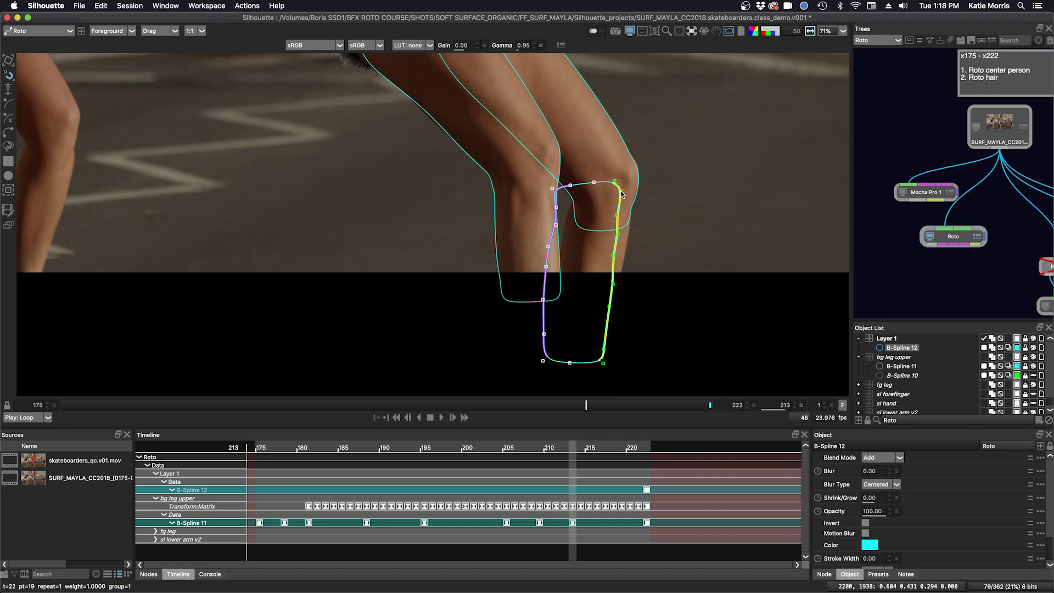
At frame 213, fit the lower-leg shape's front-edge and back-edge point groups to the knee and shin outline
{"action": "left_click_drag", "start_coordinate": [622, 194], "coordinate": [638, 187]}
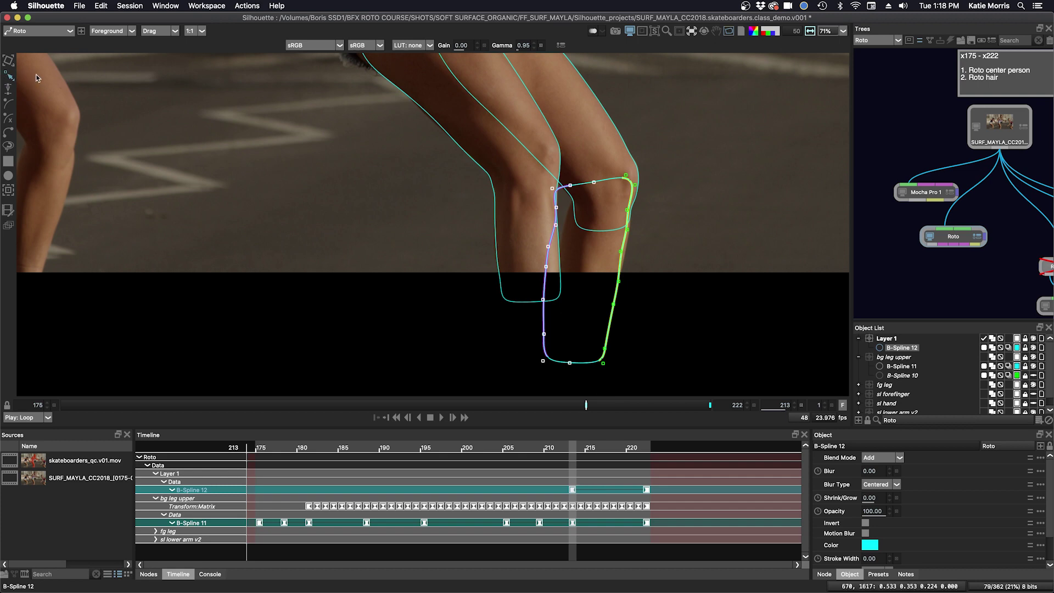
{"action": "left_click", "coordinate": [9, 78]}
{"action": "left_click", "coordinate": [623, 241]}
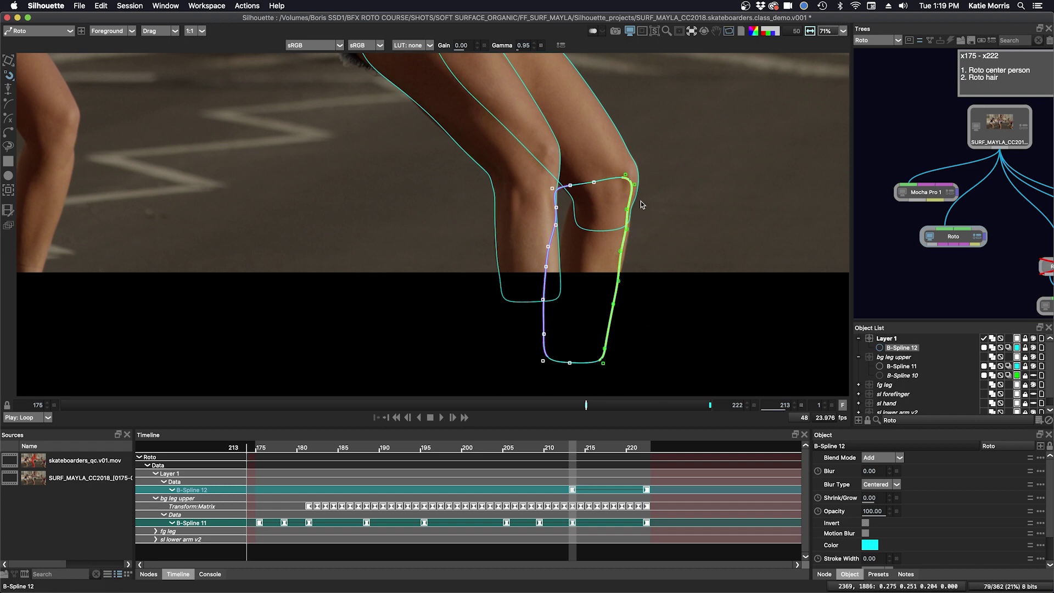
{"action": "left_click_drag", "start_coordinate": [632, 213], "coordinate": [635, 213]}
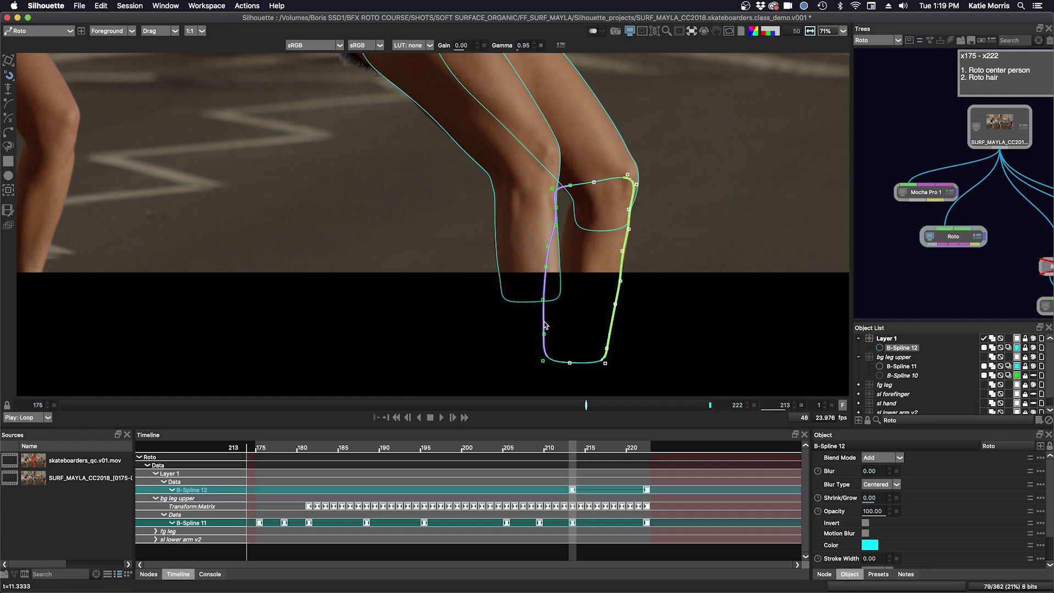
{"action": "left_click_drag", "start_coordinate": [553, 188], "coordinate": [575, 182]}
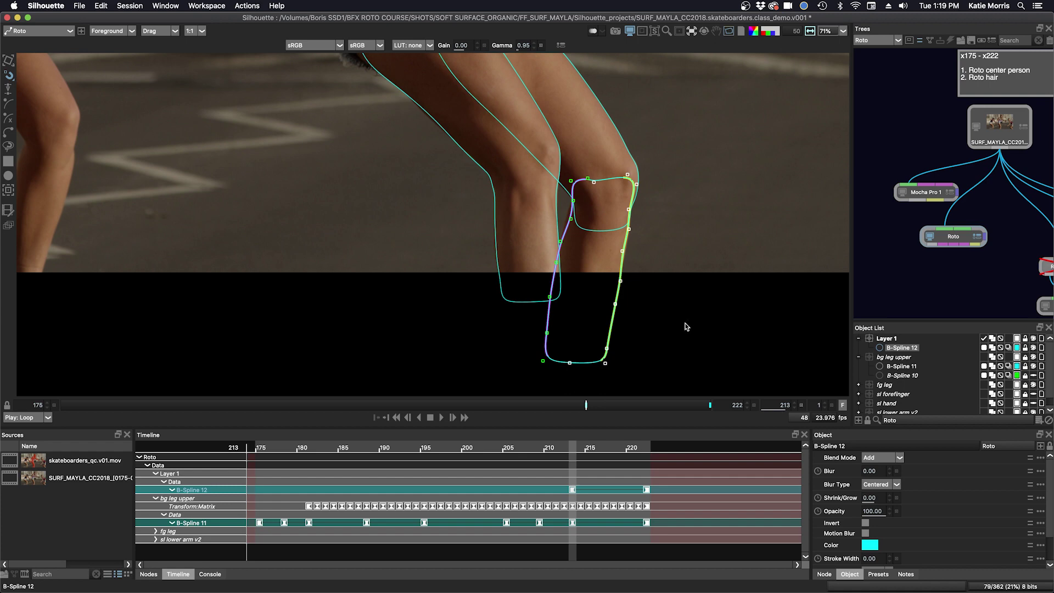
Advance to frame 218 and nudge the lower-leg shape's front-edge group outward to the shin
{"action": "key", "text": "x"}
{"action": "key", "text": "x"}
{"action": "key", "text": "x"}
{"action": "key", "text": "x"}
{"action": "key", "text": "x"}
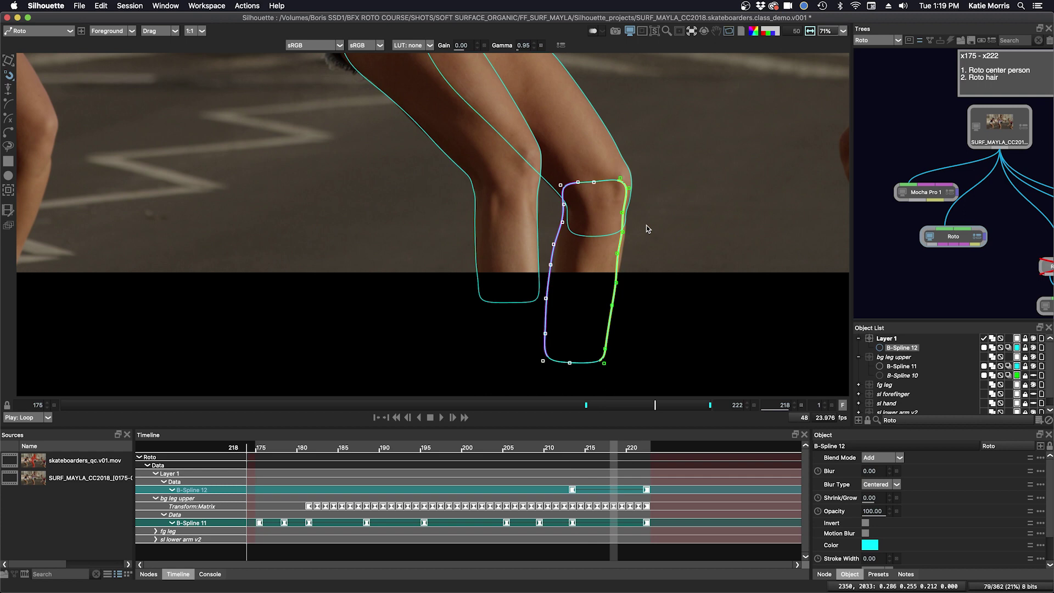
{"action": "key", "text": "Right"}
{"action": "key", "text": "Right"}
{"action": "key", "text": "Right"}
{"action": "key", "text": "Right"}
{"action": "key", "text": "Right"}
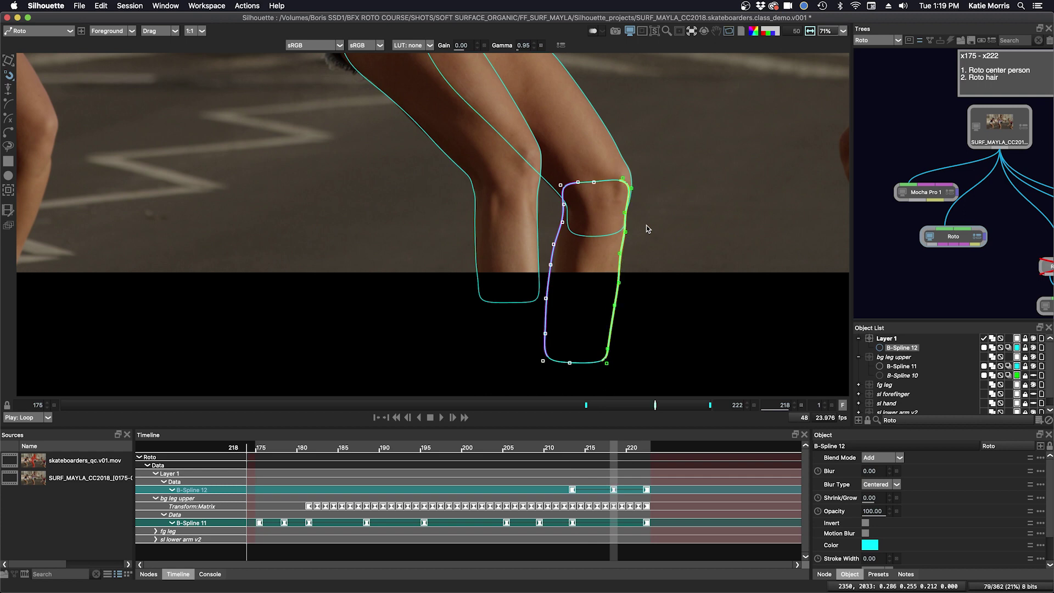
Keyframe the lower-leg shape at frame 215 by nudging its front-edge group outward, and step back to frame 213
{"action": "key", "text": "Left"}
{"action": "key", "text": "Left"}
{"action": "key", "text": "Left"}
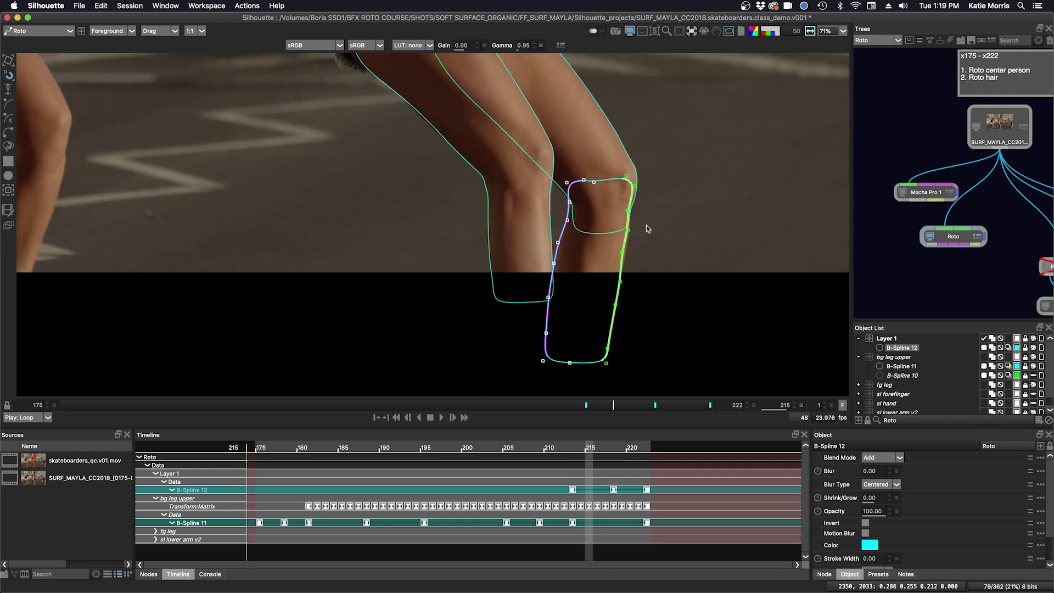
{"action": "key", "text": "KP_6"}
{"action": "key", "text": "KP_6"}
{"action": "key", "text": "Left"}
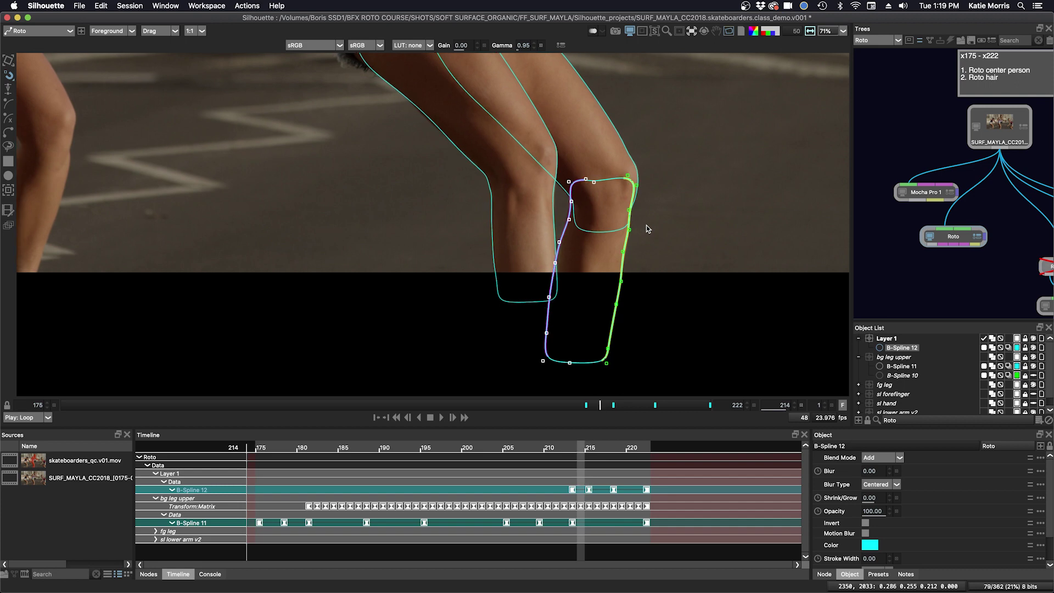
{"action": "key", "text": "Left"}
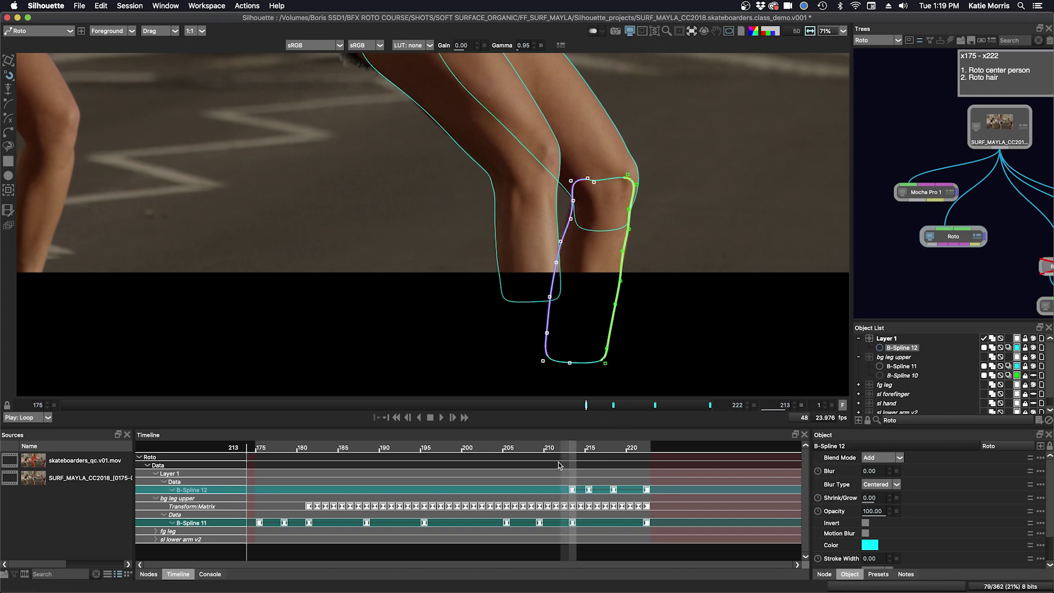
At frame 200, shift the whole lower-leg shape backward to line up with the background leg
{"action": "left_click", "coordinate": [541, 447]}
{"action": "left_click_drag", "start_coordinate": [541, 447], "coordinate": [466, 448]}
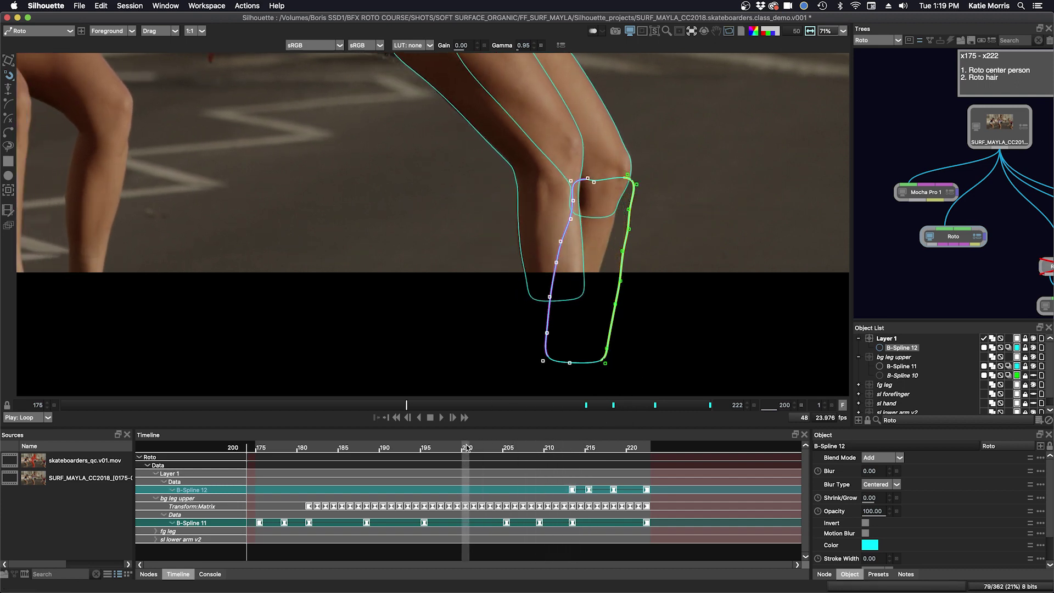
{"action": "key", "text": "t"}
{"action": "key", "text": "KP_Left"}
{"action": "key", "text": "KP_Left"}
{"action": "key", "text": "KP_Left"}
{"action": "key", "text": "KP_Left"}
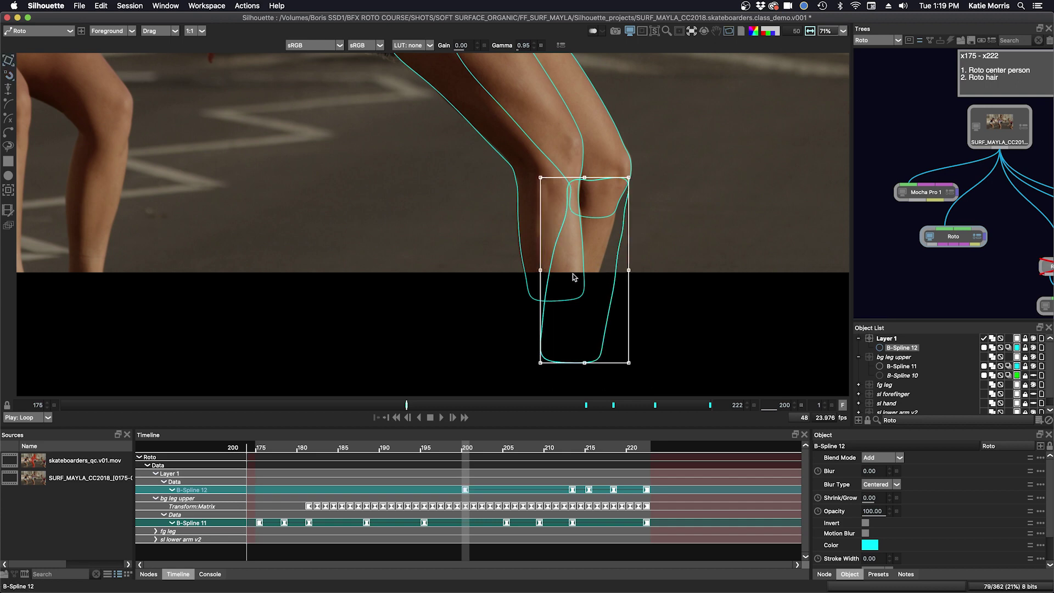
{"action": "key", "text": "Right"}
{"action": "key", "text": "Right"}
{"action": "key", "text": "Right"}
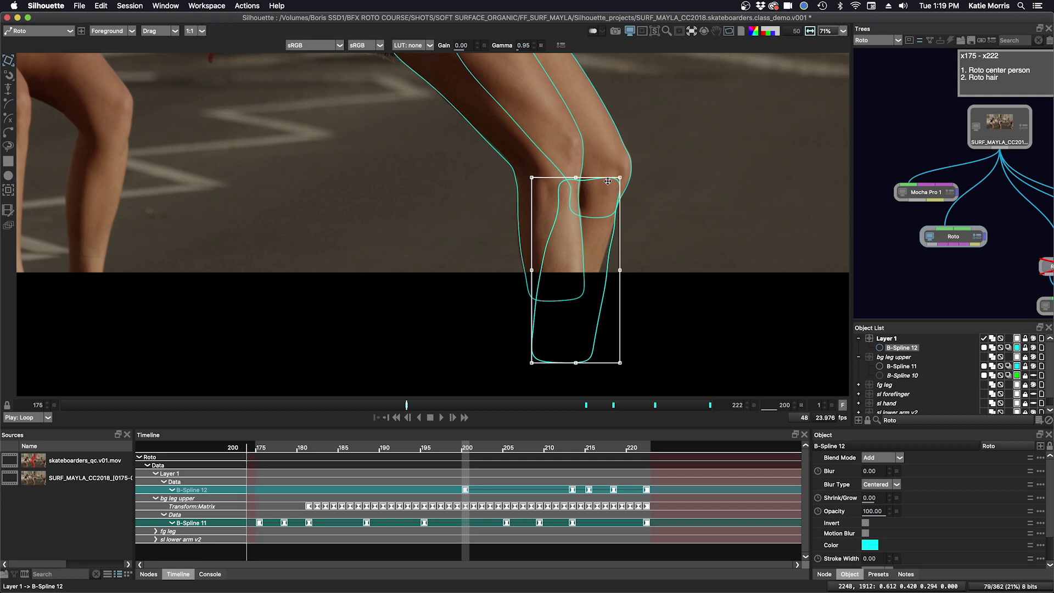
At frame 200, rotate the front-edge group about the knee to match the shin's slant and nudge it outward
{"action": "key", "text": "t"}
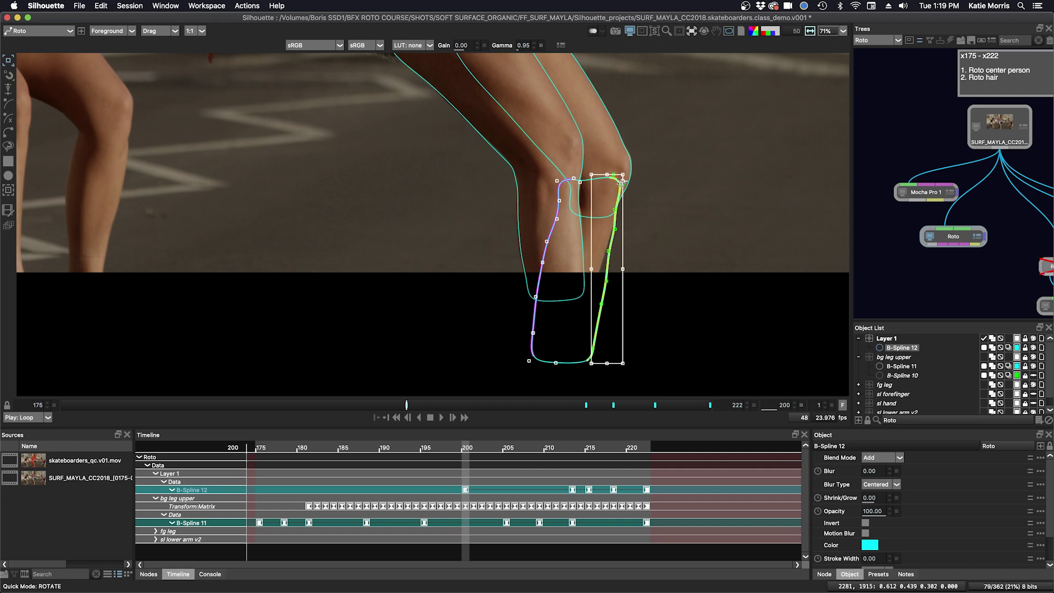
{"action": "left_click_drag", "start_coordinate": [606, 363], "coordinate": [575, 343]}
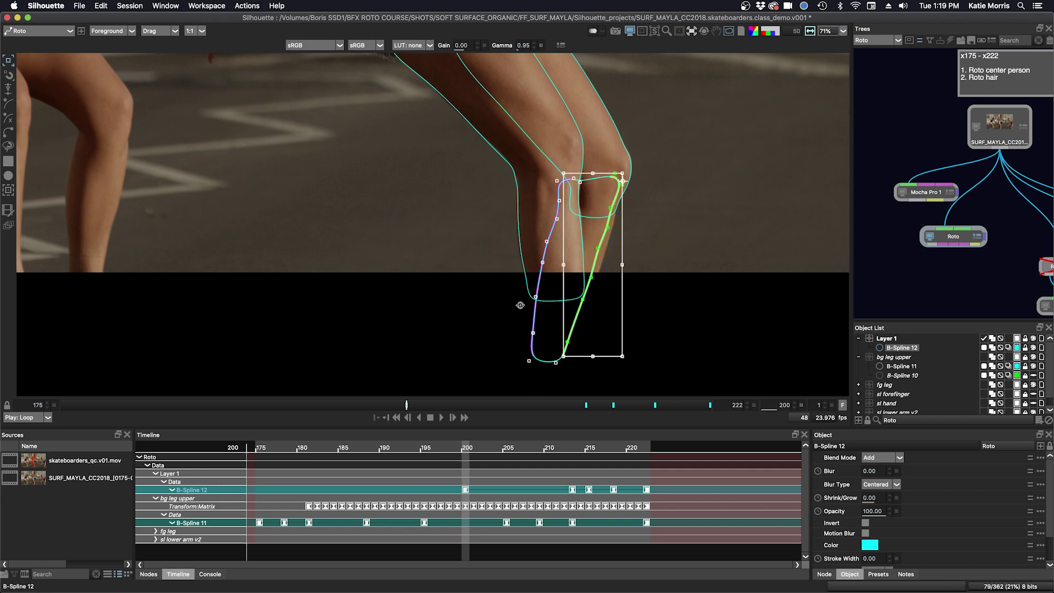
{"action": "key", "text": "Right"}
{"action": "key", "text": "Right"}
{"action": "key", "text": "Right"}
{"action": "key", "text": "Right"}
{"action": "key", "text": "Right"}
{"action": "key", "text": "Right"}
{"action": "key", "text": "Right"}
{"action": "key", "text": "Right"}
{"action": "key", "text": "Right"}
{"action": "key", "text": "Right"}
{"action": "key", "text": "Right"}
{"action": "key", "text": "Right"}
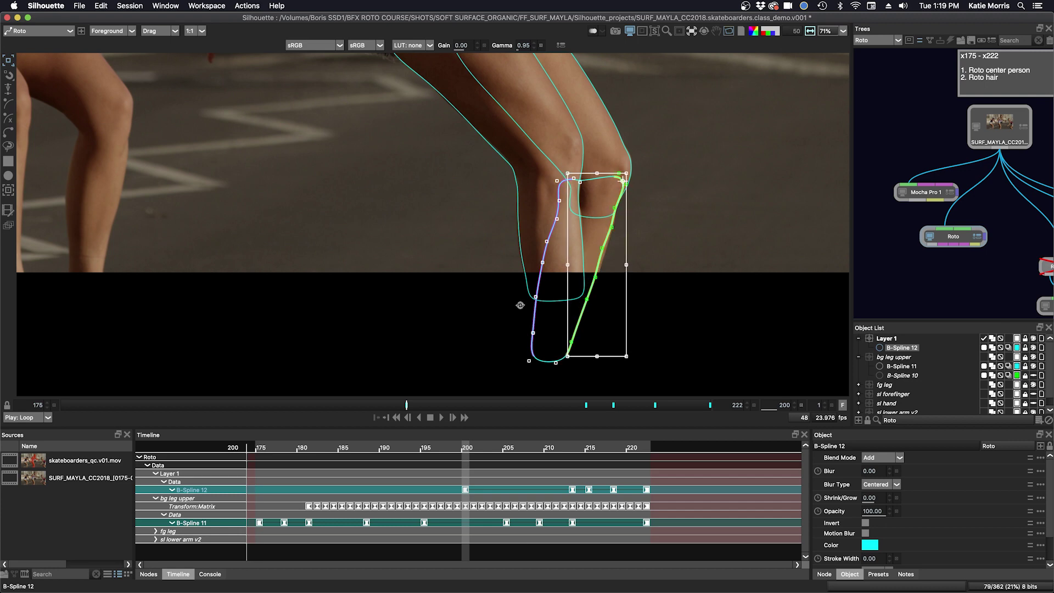
{"action": "key", "text": "KP_6"}
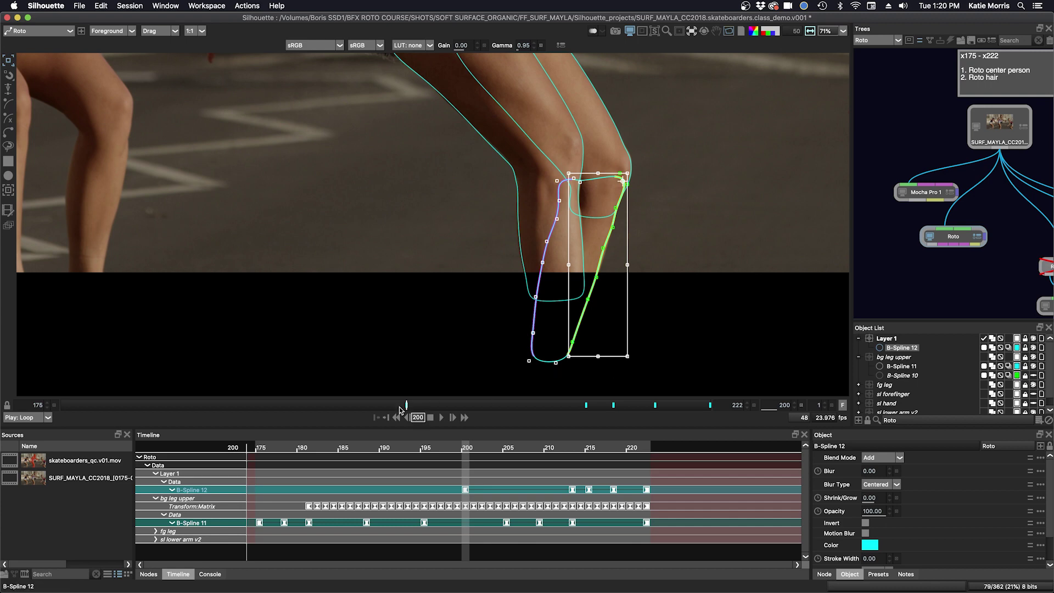
At frame 175, move and rotate the whole lower-leg shape onto the background lower leg, and return to point editing
{"action": "left_click_drag", "start_coordinate": [406, 404], "coordinate": [61, 405]}
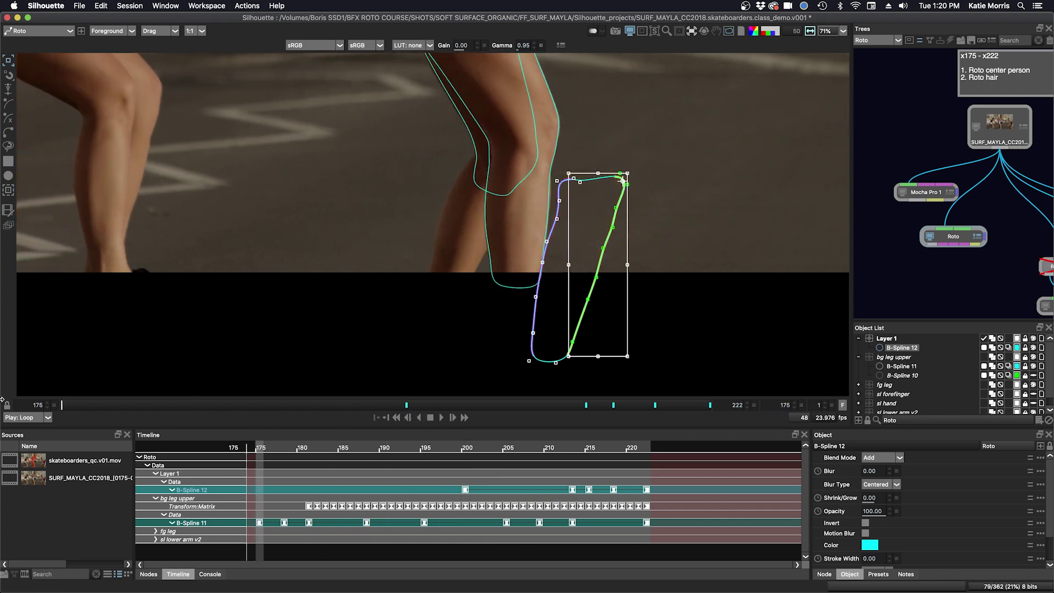
{"action": "key", "text": "t"}
{"action": "left_click_drag", "start_coordinate": [596, 279], "coordinate": [511, 225]}
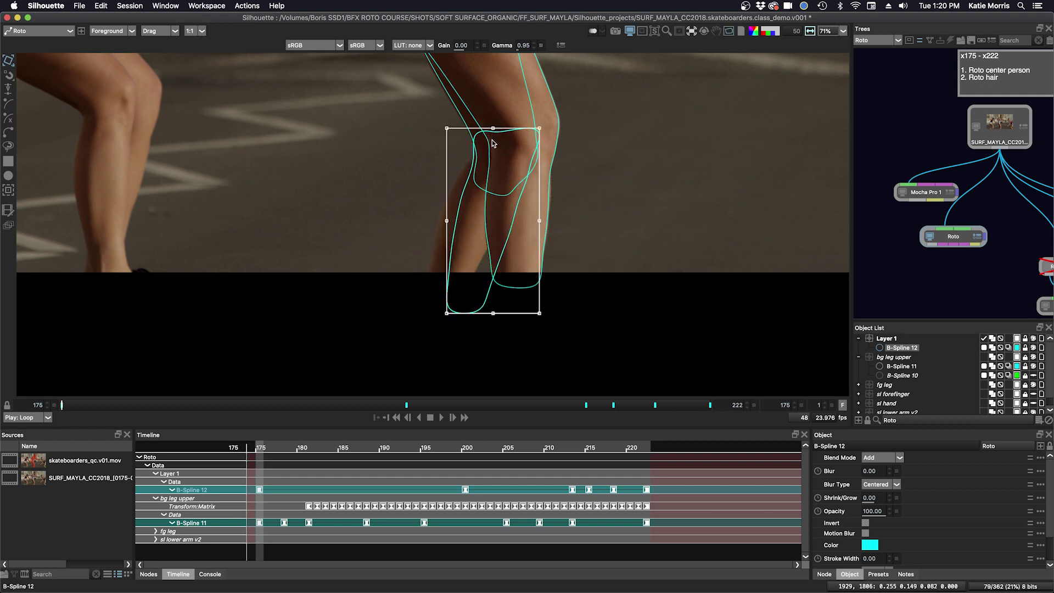
{"action": "key", "text": "r"}
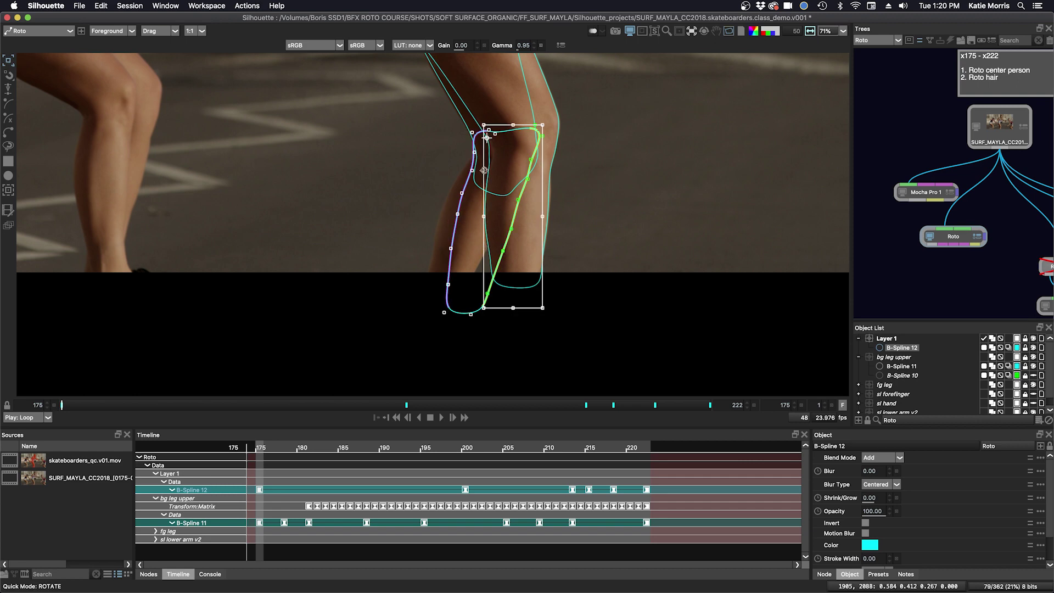
{"action": "key", "text": "t"}
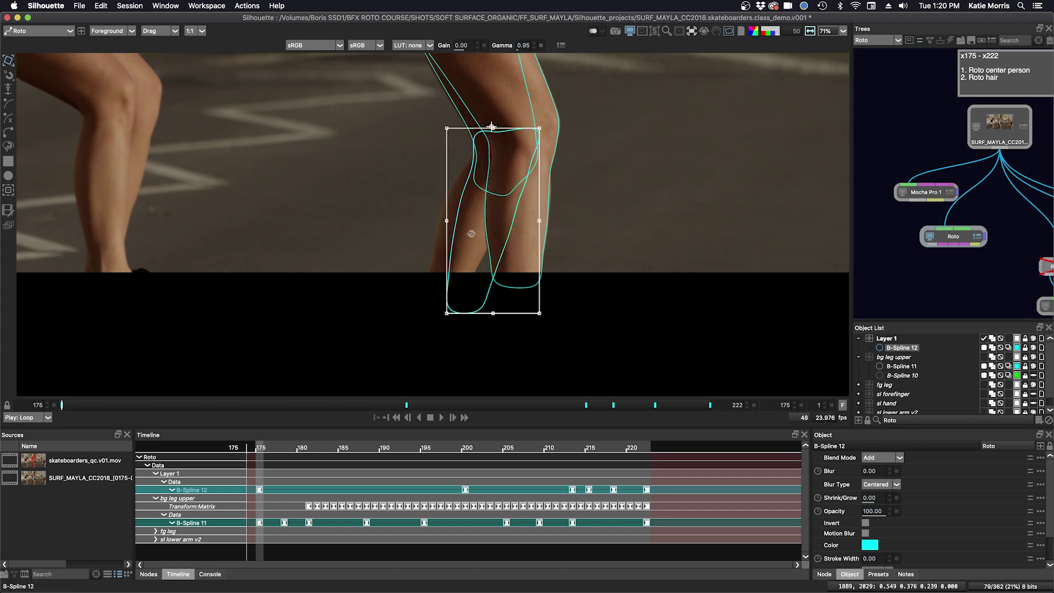
{"action": "left_click_drag", "start_coordinate": [468, 236], "coordinate": [442, 250]}
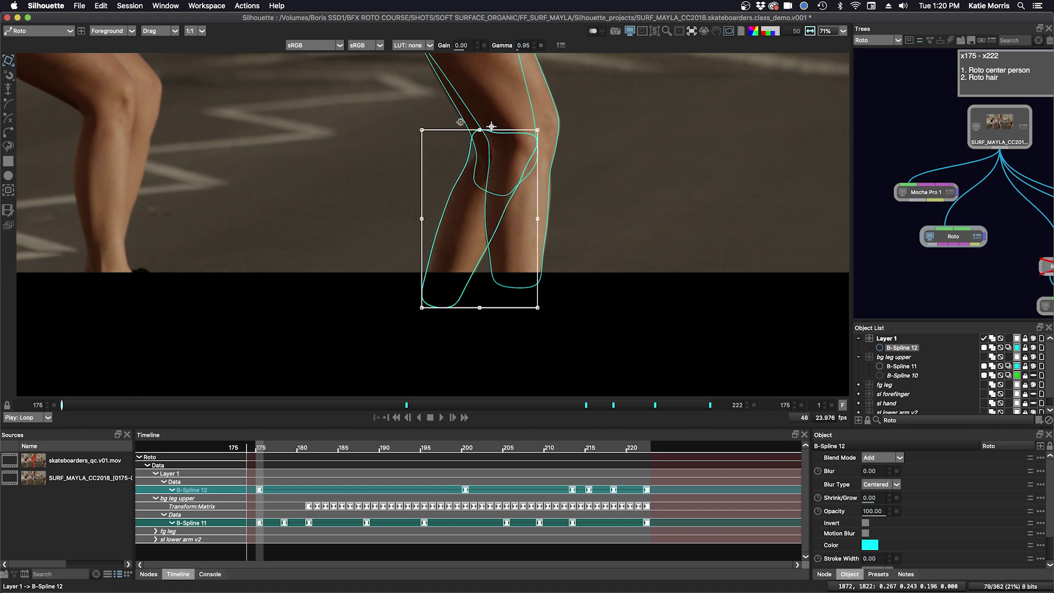
{"action": "key", "text": "t"}
{"action": "key", "text": "t"}
{"action": "key", "text": "r"}
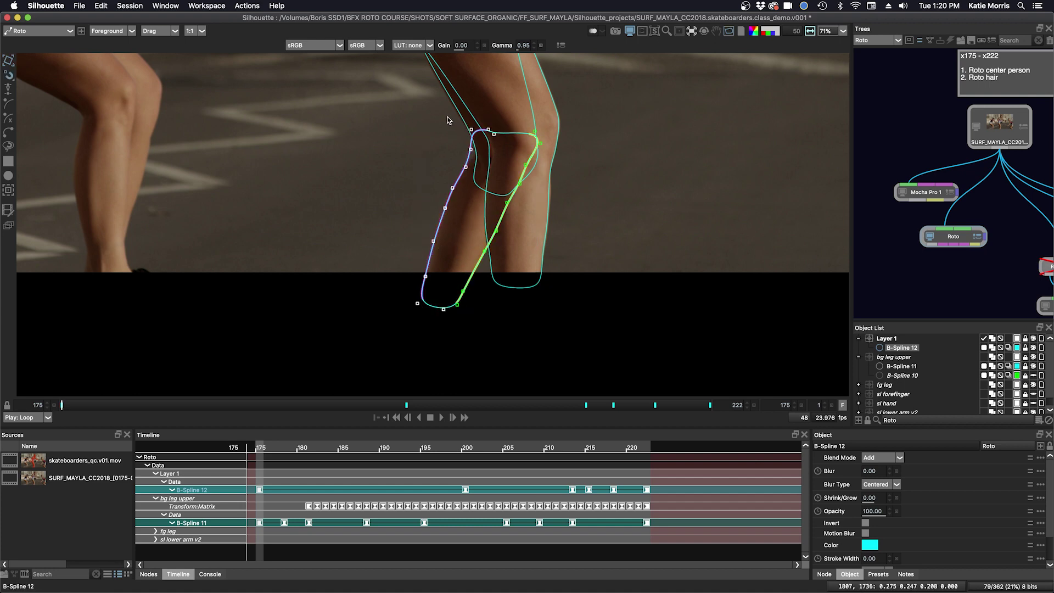
{"action": "left_click_drag", "start_coordinate": [449, 119], "coordinate": [499, 160]}
At frame 191, nudge the lower-leg shape's front-edge group outward toward the knee and shin outline
{"action": "left_click_drag", "start_coordinate": [83, 407], "coordinate": [285, 411]}
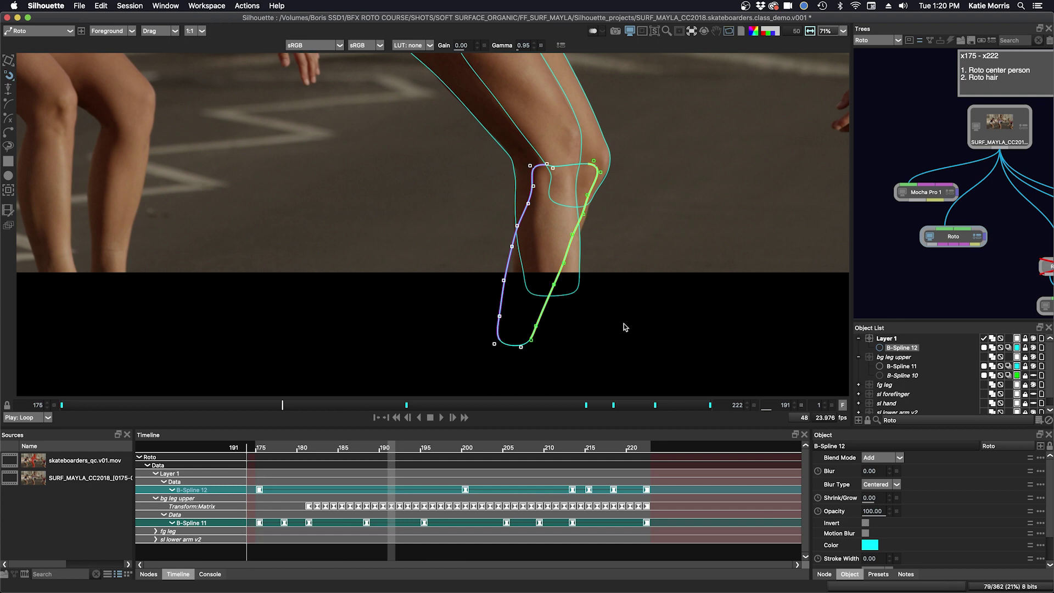
{"action": "key", "text": "Right"}
{"action": "key", "text": "Right"}
{"action": "key", "text": "Right"}
{"action": "key", "text": "Right"}
{"action": "key", "text": "Right"}
{"action": "key", "text": "Right"}
{"action": "key", "text": "Right"}
{"action": "key", "text": "Right"}
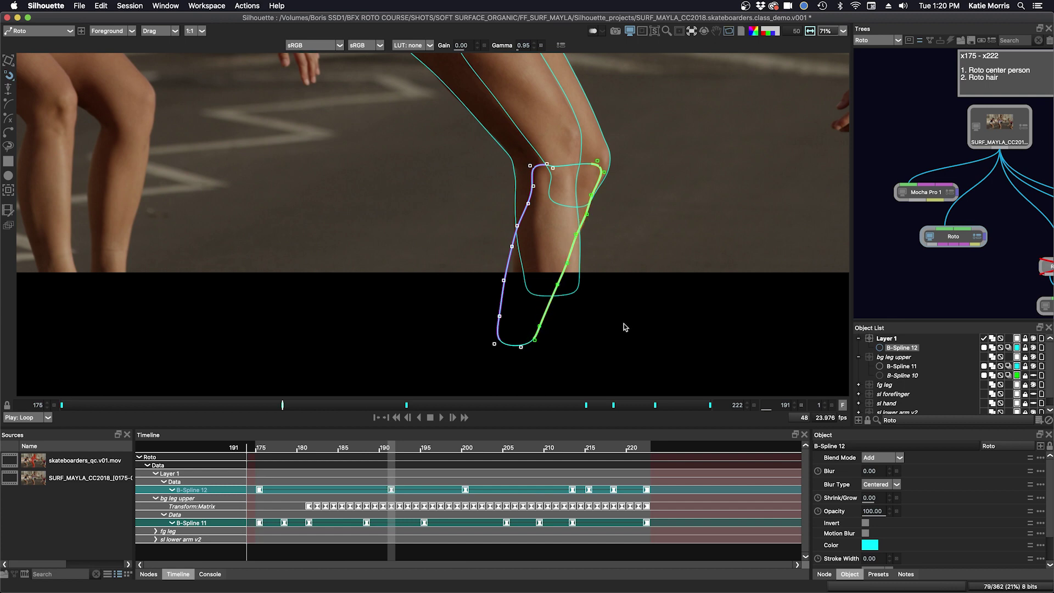
Step forward to frame 207 and nudge the lower-leg shape's front-edge group outward to the leg's outline
{"action": "key", "text": "x"}
{"action": "key", "text": "x"}
{"action": "key", "text": "x"}
{"action": "key", "text": "x"}
{"action": "key", "text": "x"}
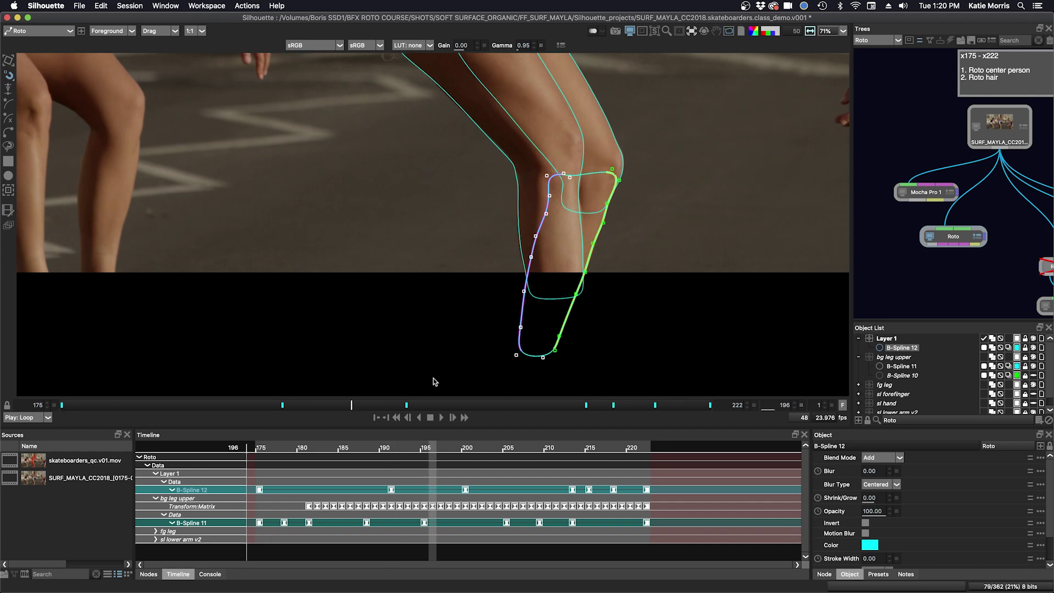
{"action": "key", "text": "Right"}
{"action": "key", "text": "Right"}
{"action": "key", "text": "Right"}
{"action": "key", "text": "Right"}
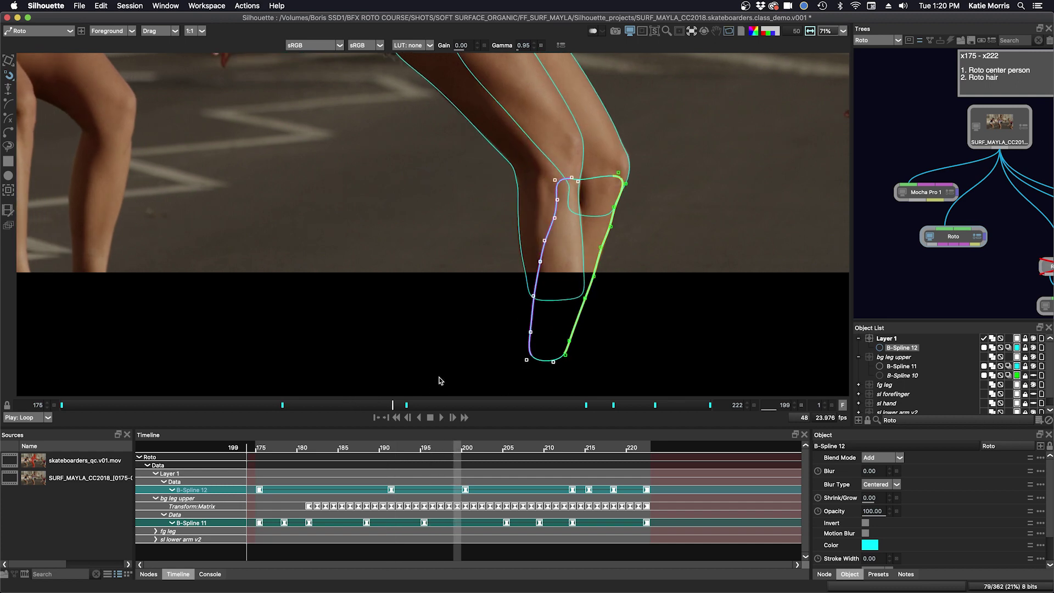
{"action": "key", "text": "x"}
{"action": "key", "text": "x"}
{"action": "key", "text": "x"}
{"action": "key", "text": "x"}
{"action": "key", "text": "x"}
{"action": "key", "text": "x"}
{"action": "key", "text": "x"}
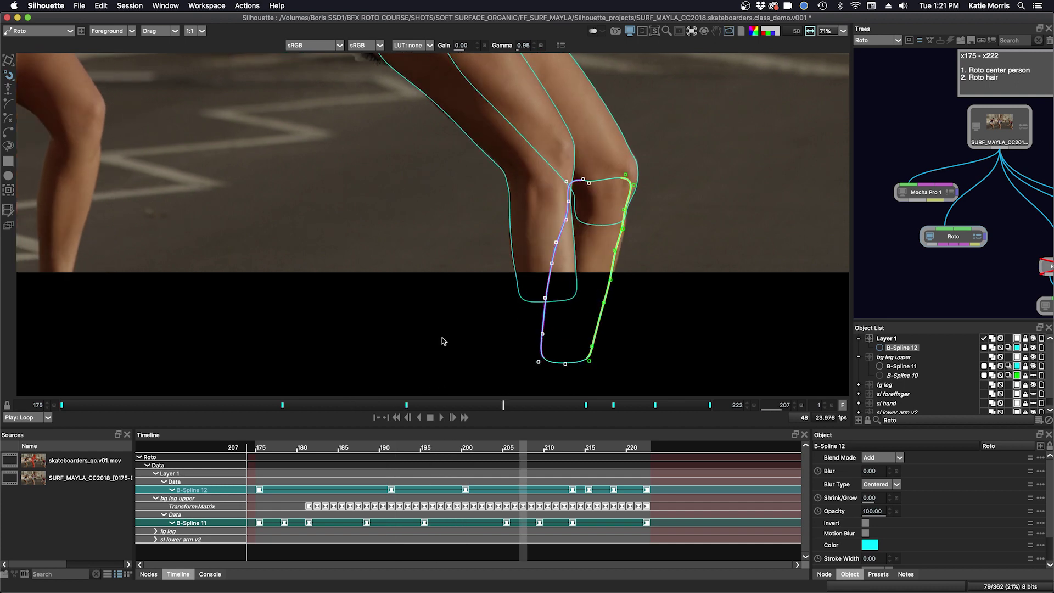
{"action": "key", "text": "Right"}
{"action": "key", "text": "Right"}
{"action": "key", "text": "Right"}
{"action": "key", "text": "Right"}
{"action": "key", "text": "Right"}
{"action": "key", "text": "Right"}
Check the frames up to 214, return to frame 212 and nudge the lower-leg shape's back-edge group away from the shin
{"action": "key", "text": "x"}
{"action": "key", "text": "x"}
{"action": "key", "text": "x"}
{"action": "key", "text": "x"}
{"action": "key", "text": "x"}
{"action": "key", "text": "Left"}
{"action": "key", "text": "Left"}
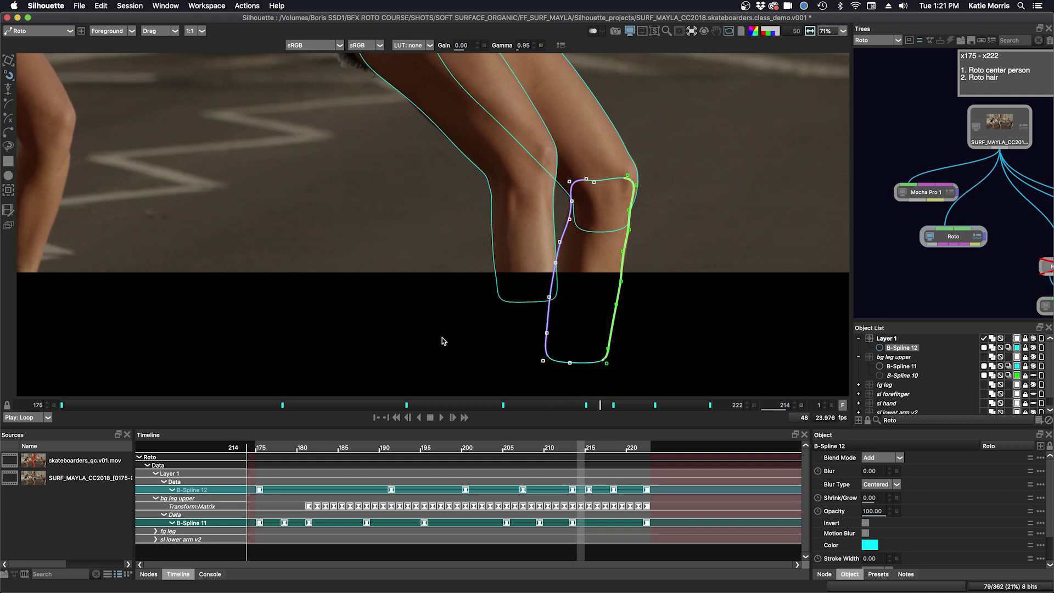
{"action": "key", "text": "x"}
{"action": "key", "text": "x"}
{"action": "key", "text": "2"}
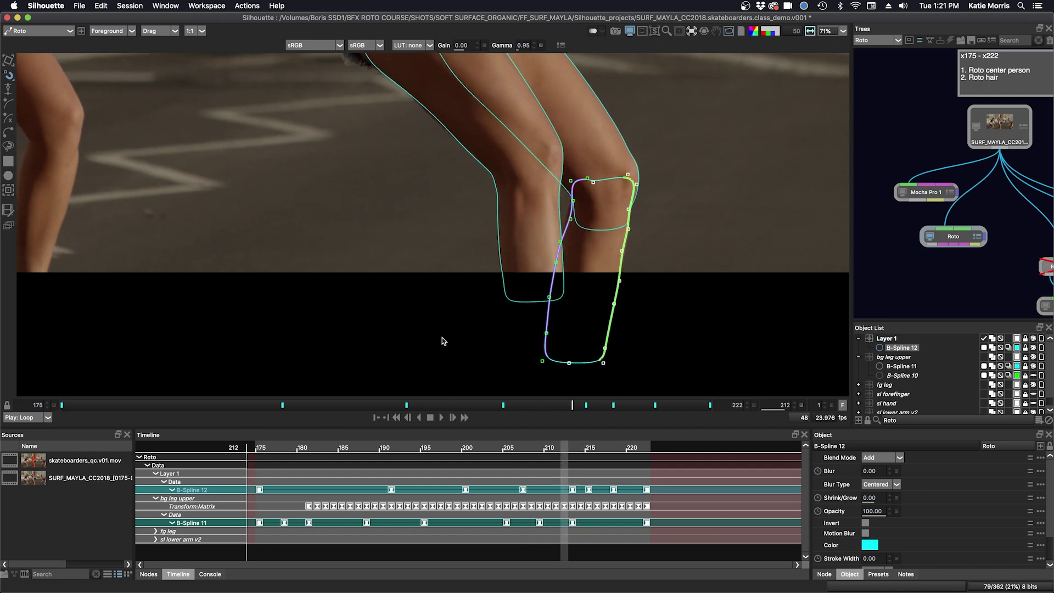
{"action": "key", "text": "Left"}
{"action": "key", "text": "Left"}
{"action": "key", "text": "Left"}
{"action": "key", "text": "Left"}
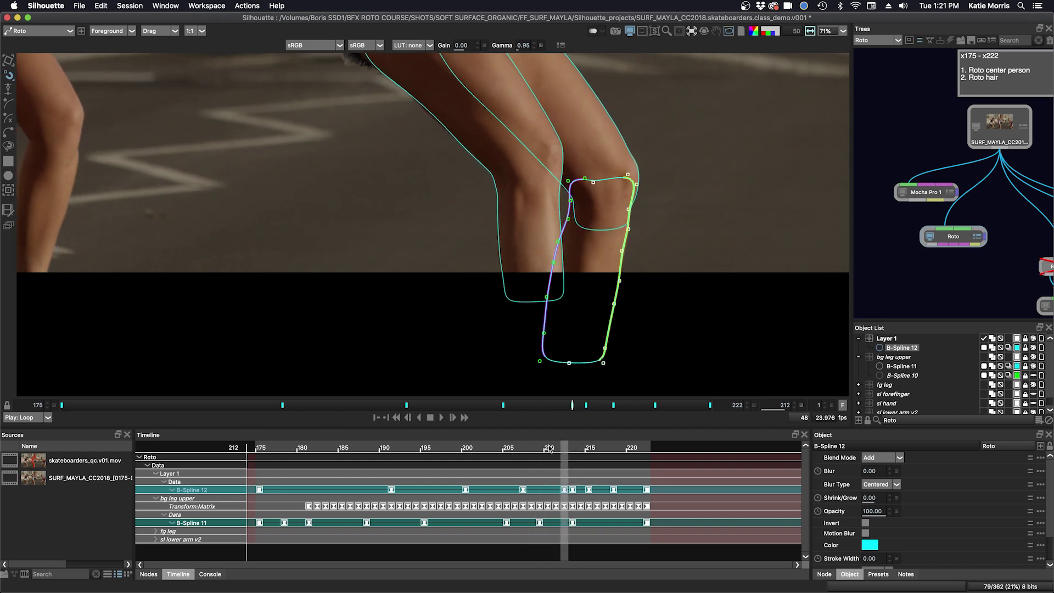
At frame 186, select the lower-leg shape's lower points and shift them slightly forward toward the shin, and review the earlier frames
{"action": "left_click_drag", "start_coordinate": [564, 450], "coordinate": [349, 466]}
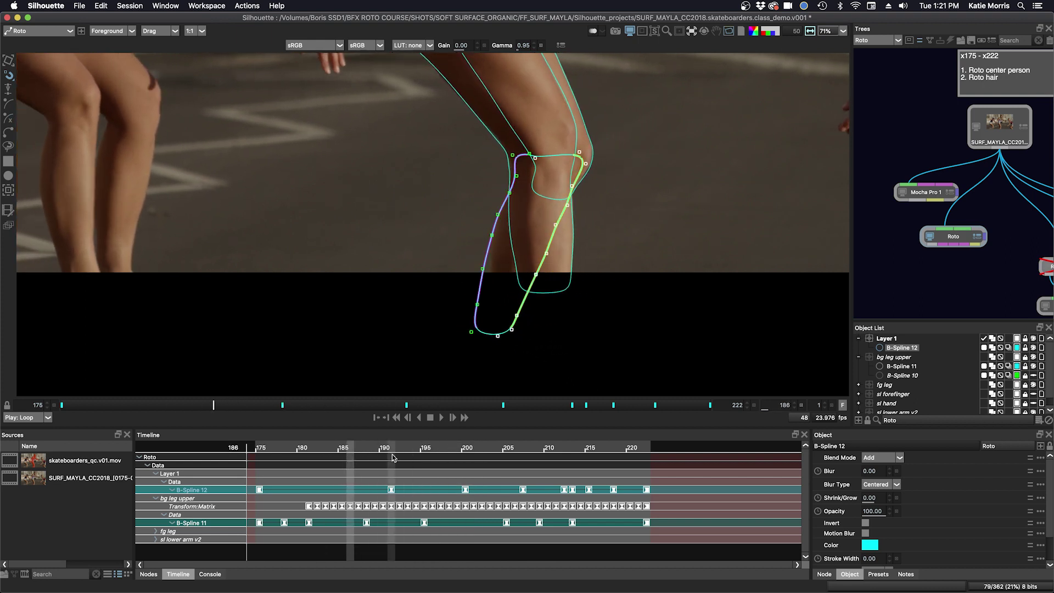
{"action": "left_click_drag", "start_coordinate": [443, 353], "coordinate": [555, 242]}
{"action": "key", "text": "t"}
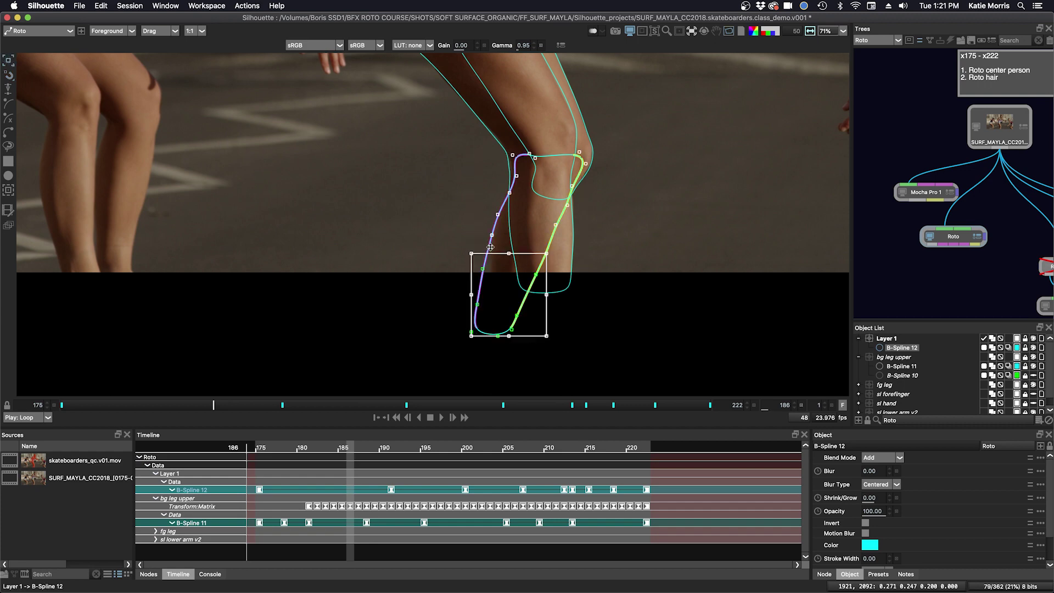
{"action": "left_click_drag", "start_coordinate": [514, 323], "coordinate": [516, 322]}
{"action": "key", "text": "t"}
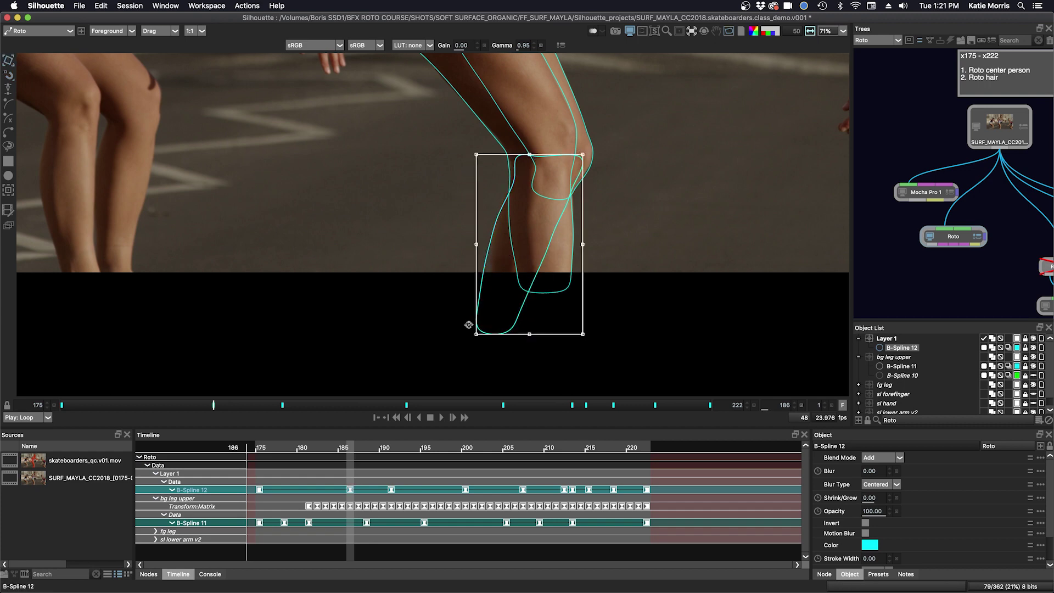
{"action": "key", "text": "r"}
{"action": "key", "text": "Right"}
{"action": "key", "text": "Right"}
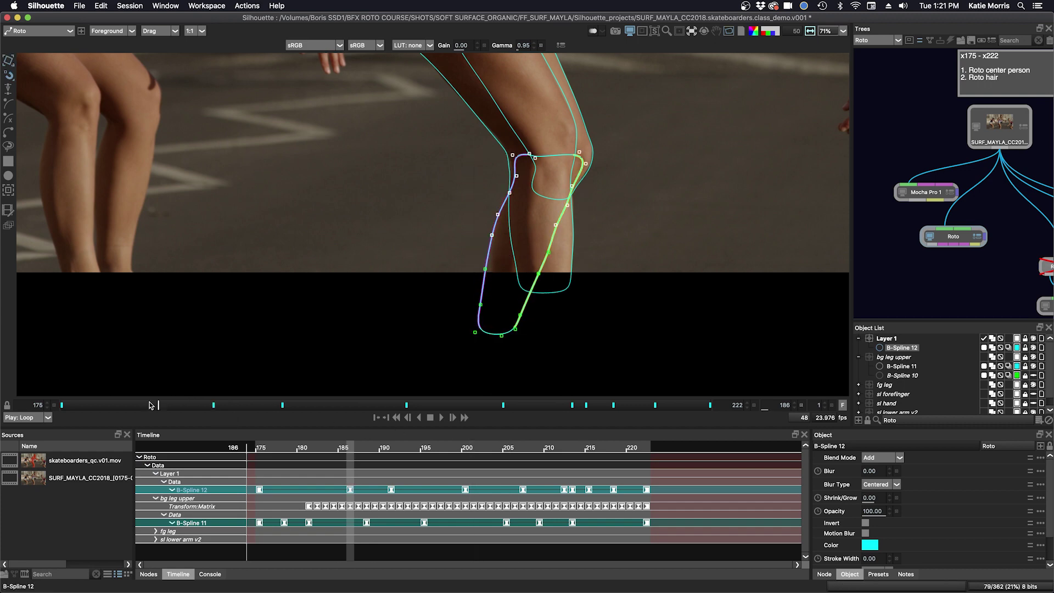
{"action": "left_click_drag", "start_coordinate": [164, 402], "coordinate": [94, 406]}
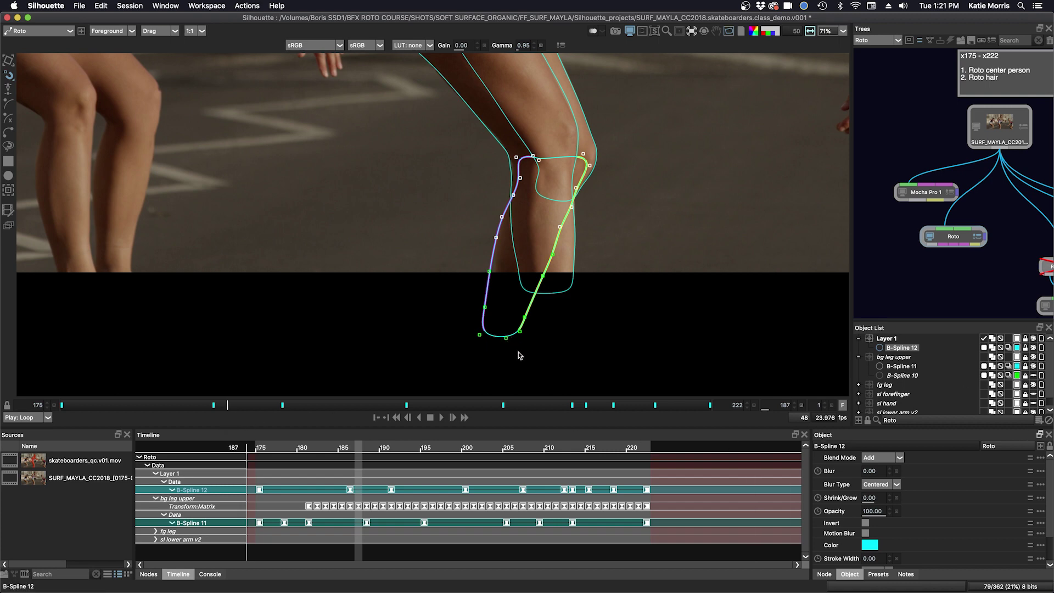
Open the colour preferences, view the eight point group colours, and leave them as they are
{"action": "key", "text": "super+comma"}
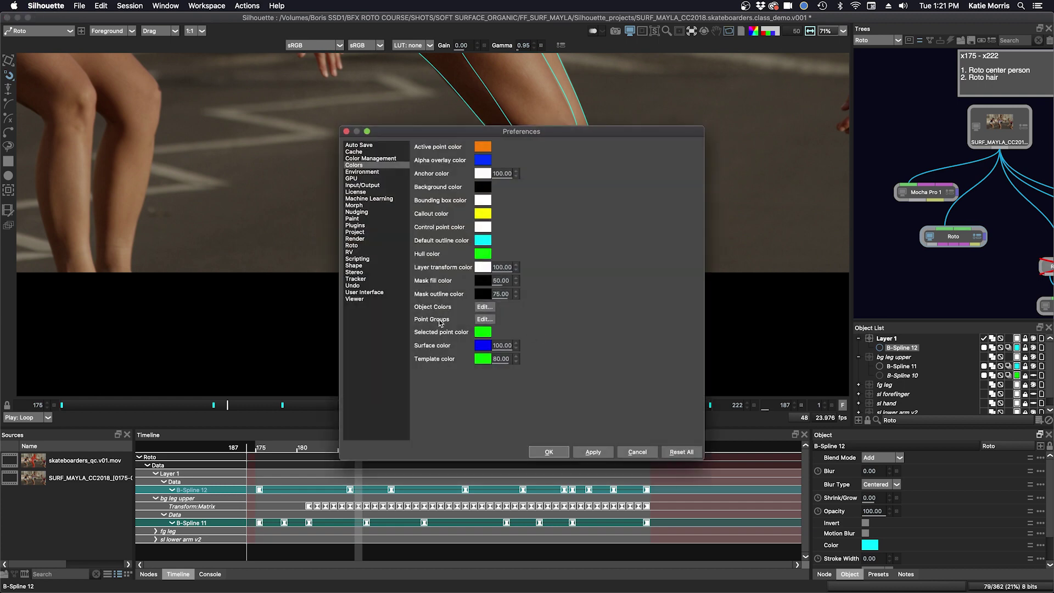
{"action": "left_click", "coordinate": [485, 319]}
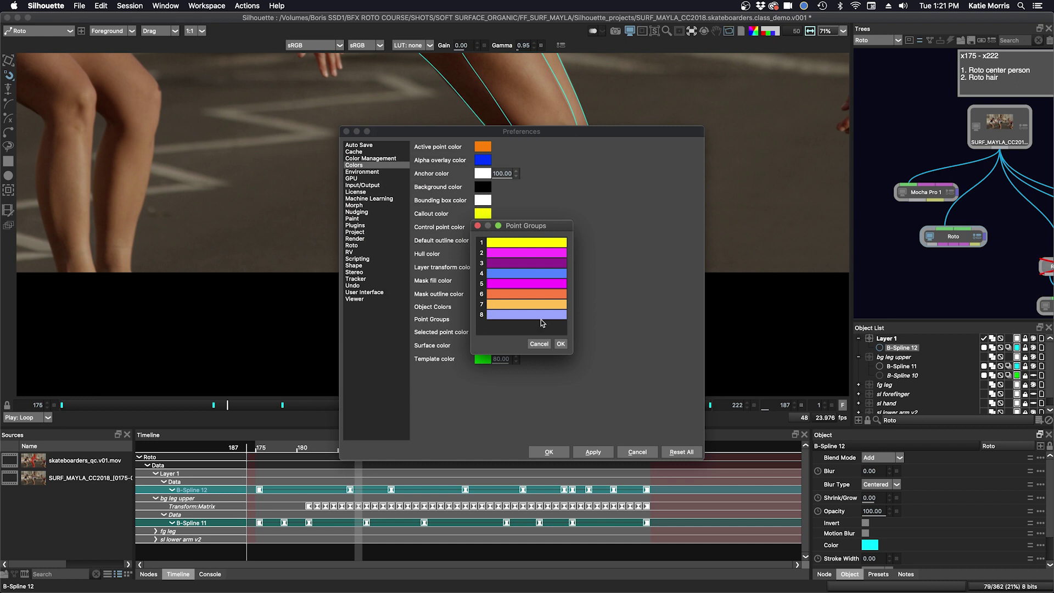
{"action": "left_click", "coordinate": [541, 344]}
{"action": "left_click", "coordinate": [549, 452]}
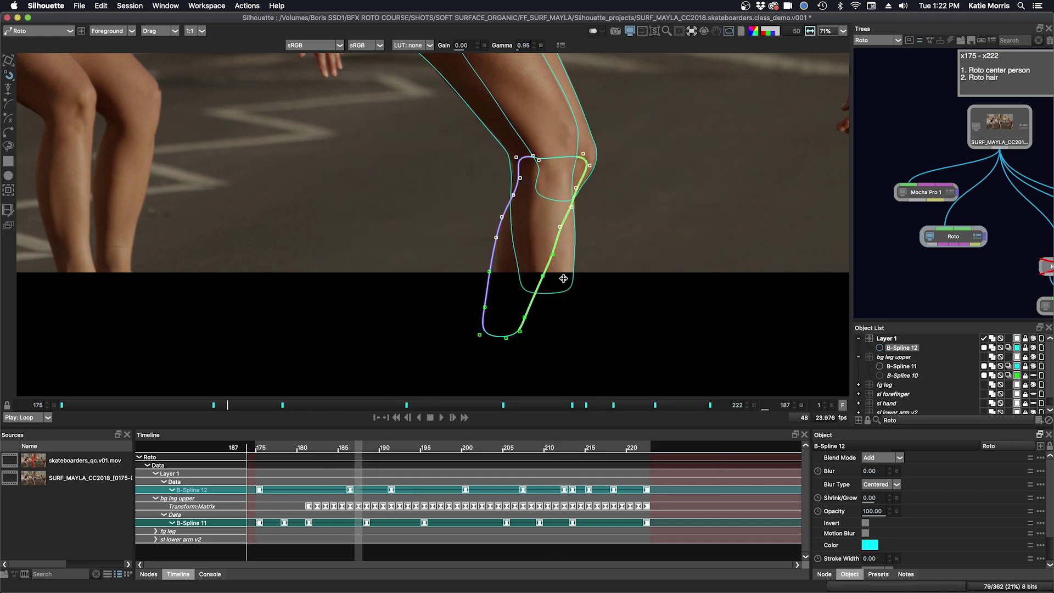
Reset all point groups on the lower-leg shape
{"action": "right_click", "coordinate": [513, 319]}
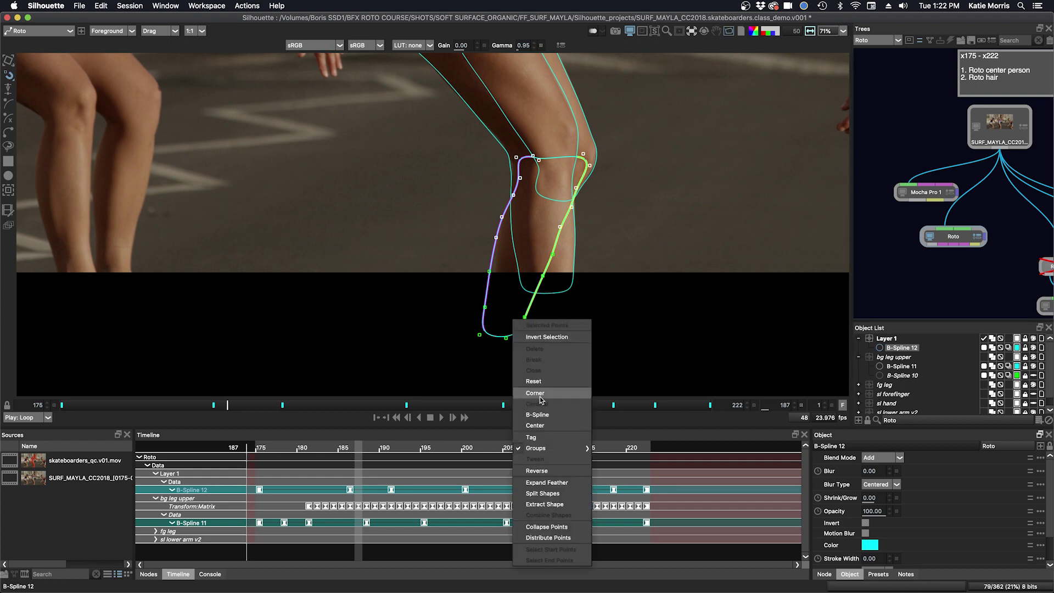
{"action": "mouse_move", "coordinate": [565, 448]}
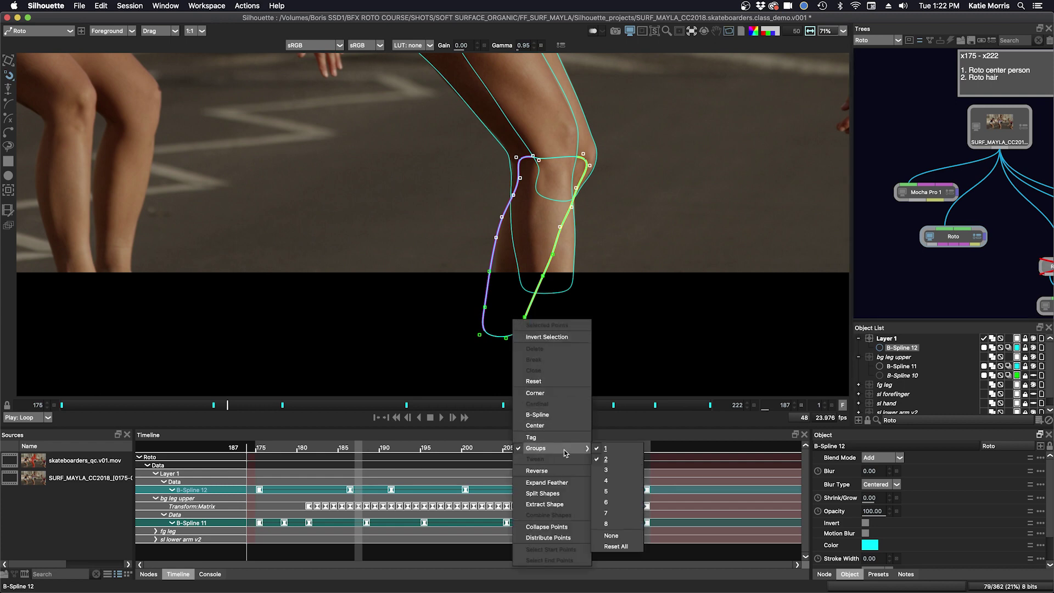
{"action": "left_click", "coordinate": [622, 552]}
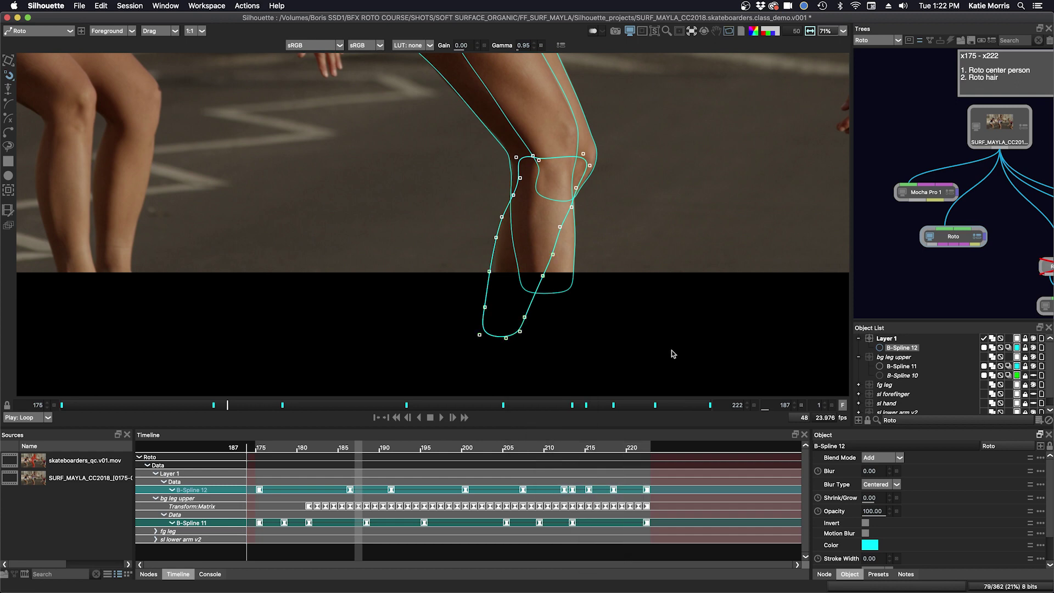